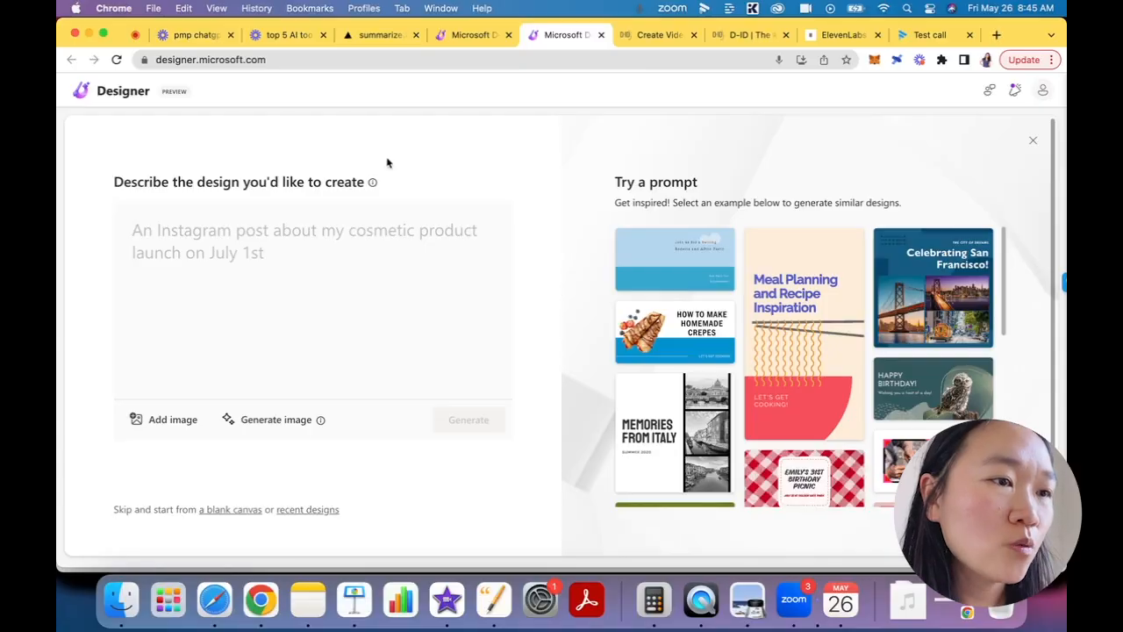
# - Browse the sample prompts, choose "An open house invite with ocean color accents" and generate designs from it
pyautogui.scroll(-3, 667, 255)
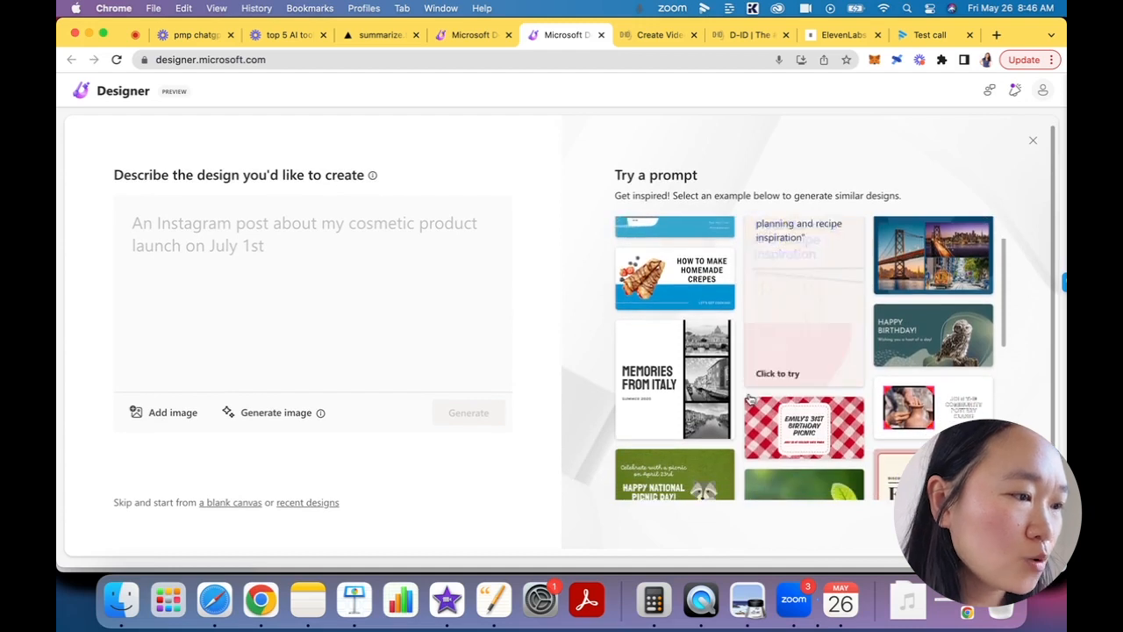
pyautogui.scroll(-5, 750, 395)
pyautogui.scroll(-5, 750, 399)
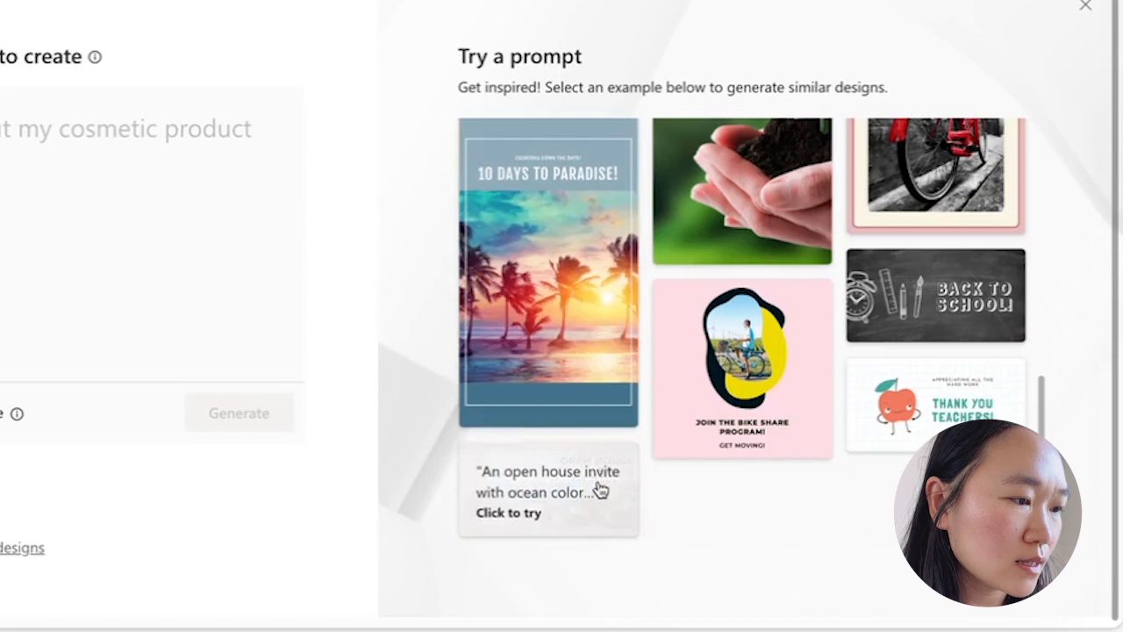
pyautogui.scroll(1, 690, 512)
pyautogui.scroll(-1, 598, 516)
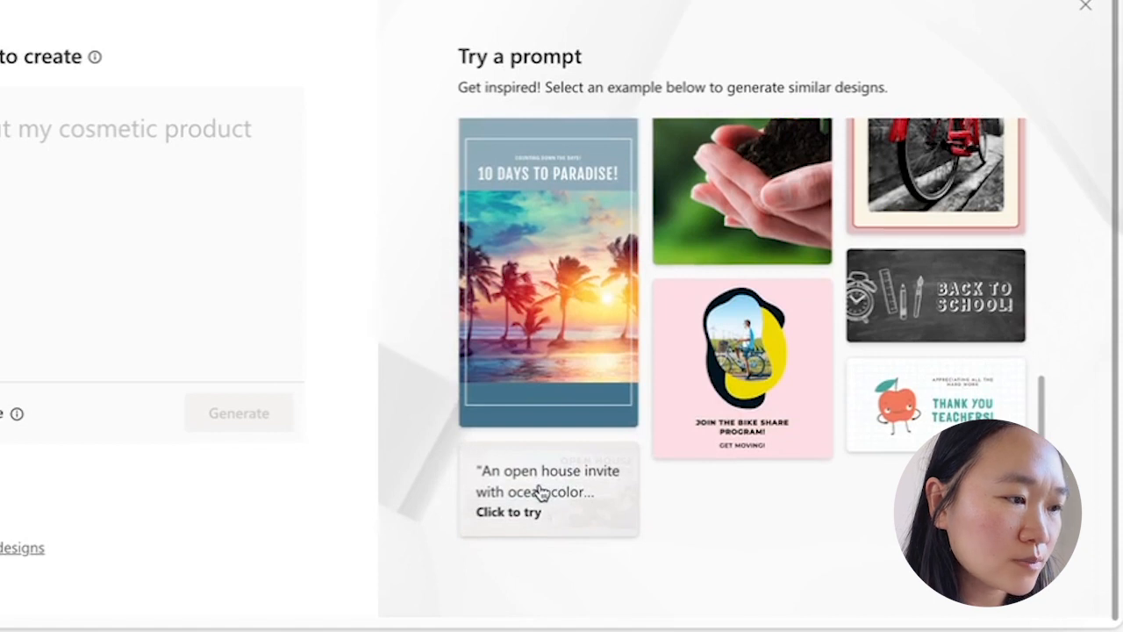
pyautogui.click(523, 517)
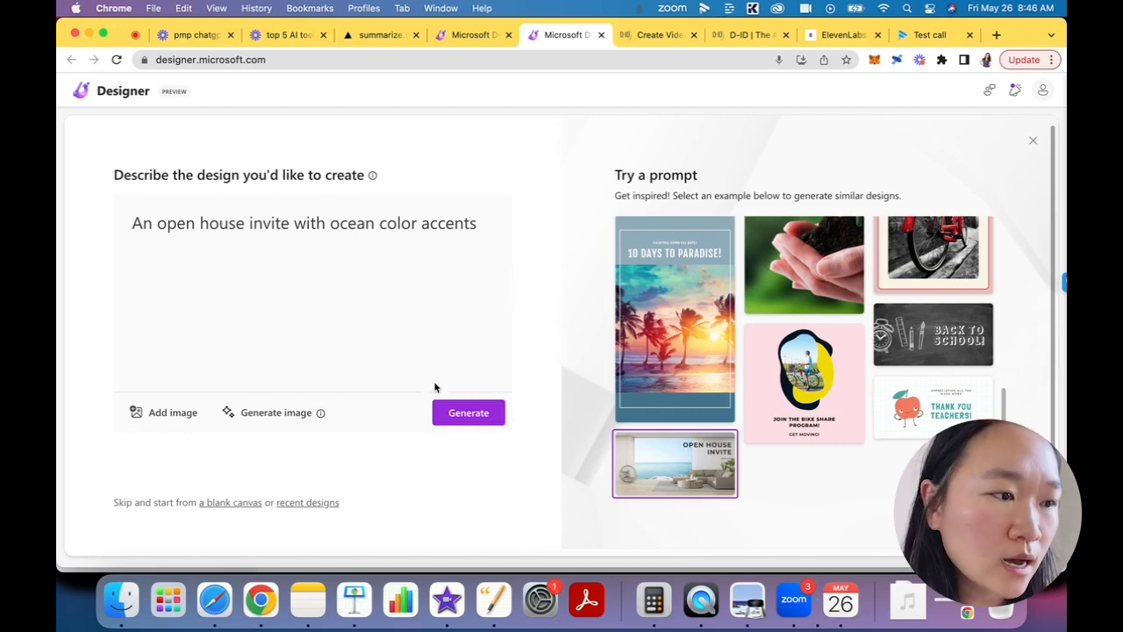
pyautogui.click(465, 414)
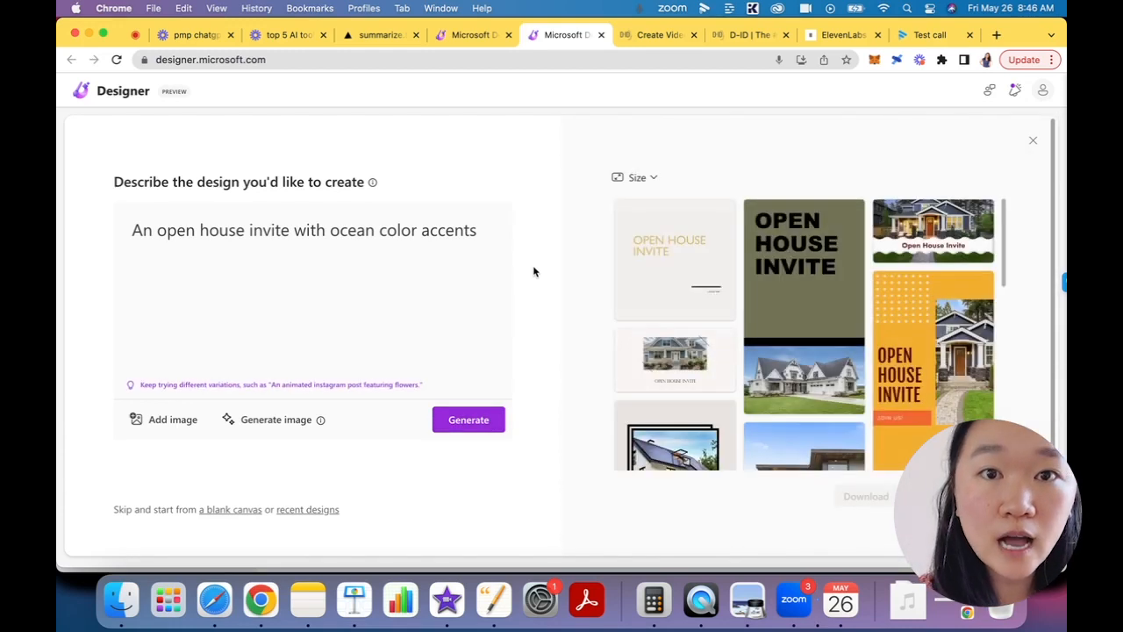
# - Look through the generated open house designs and view the available size options
pyautogui.scroll(-3, 818, 305)
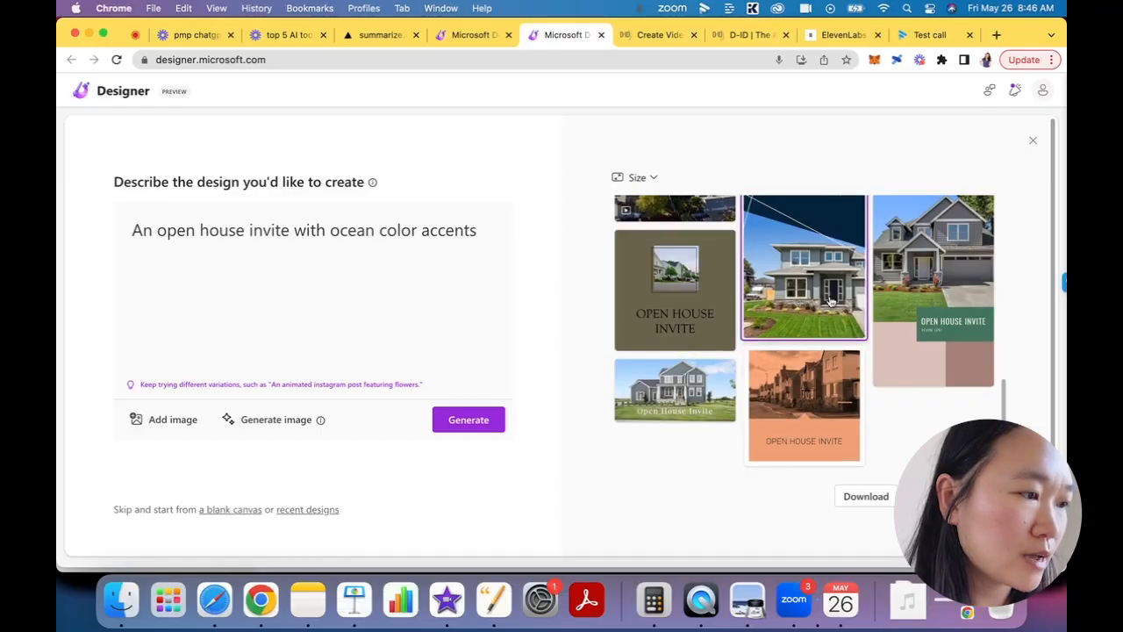
pyautogui.scroll(2, 830, 301)
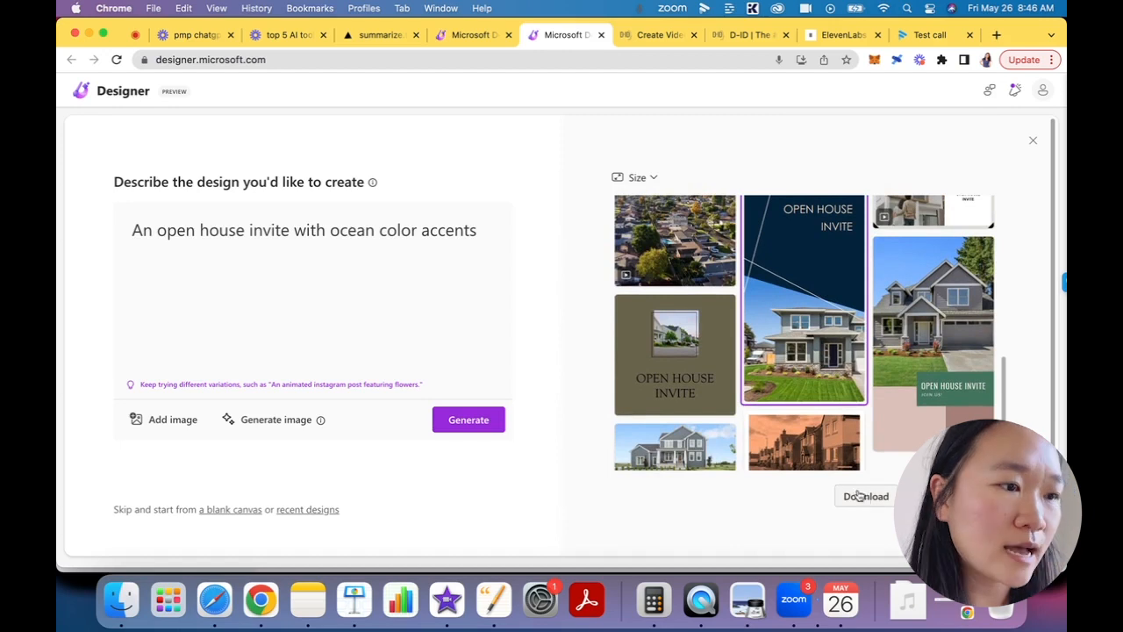
pyautogui.click(640, 179)
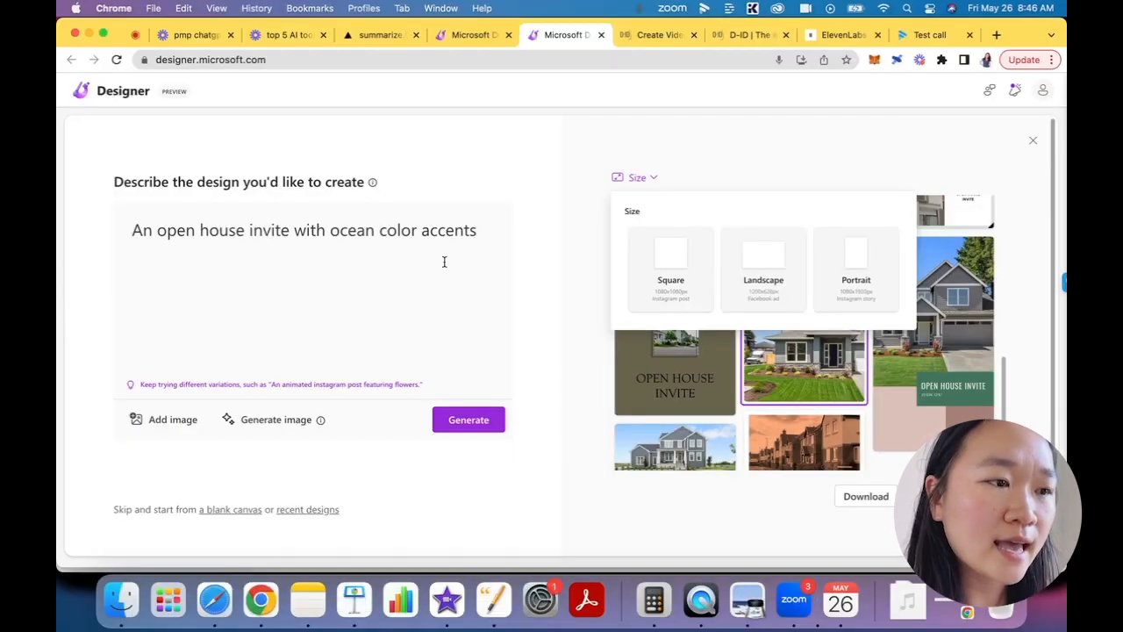
# - Replace the design description with "piano classes from helena's piano school" and generate new designs
pyautogui.click(202, 184)
pyautogui.press('super+a')
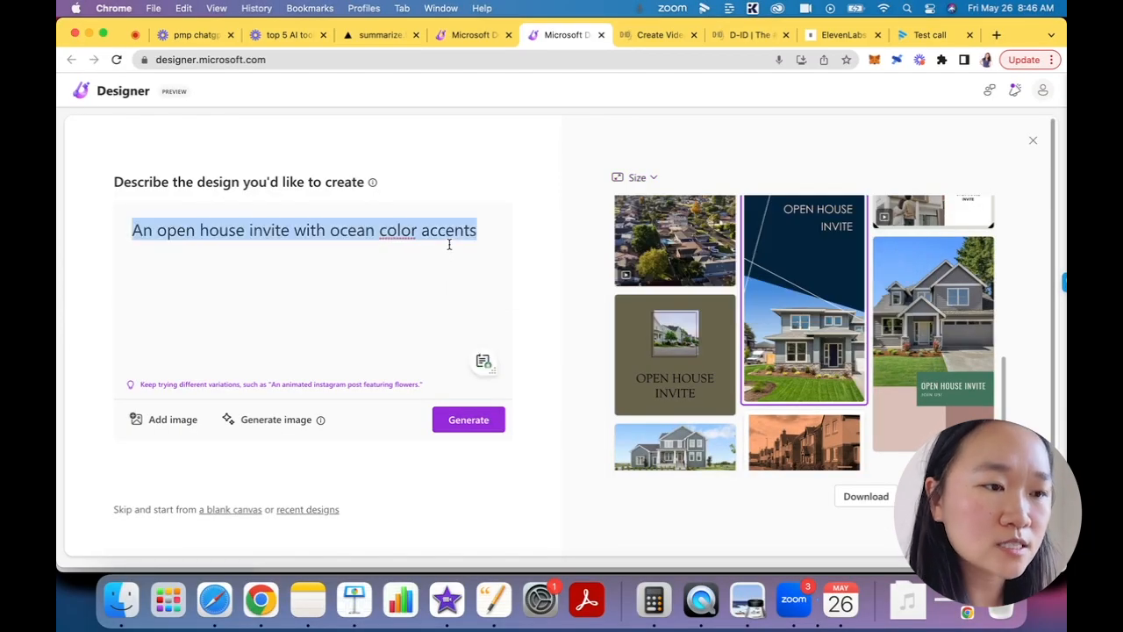
pyautogui.press('BackSpace')
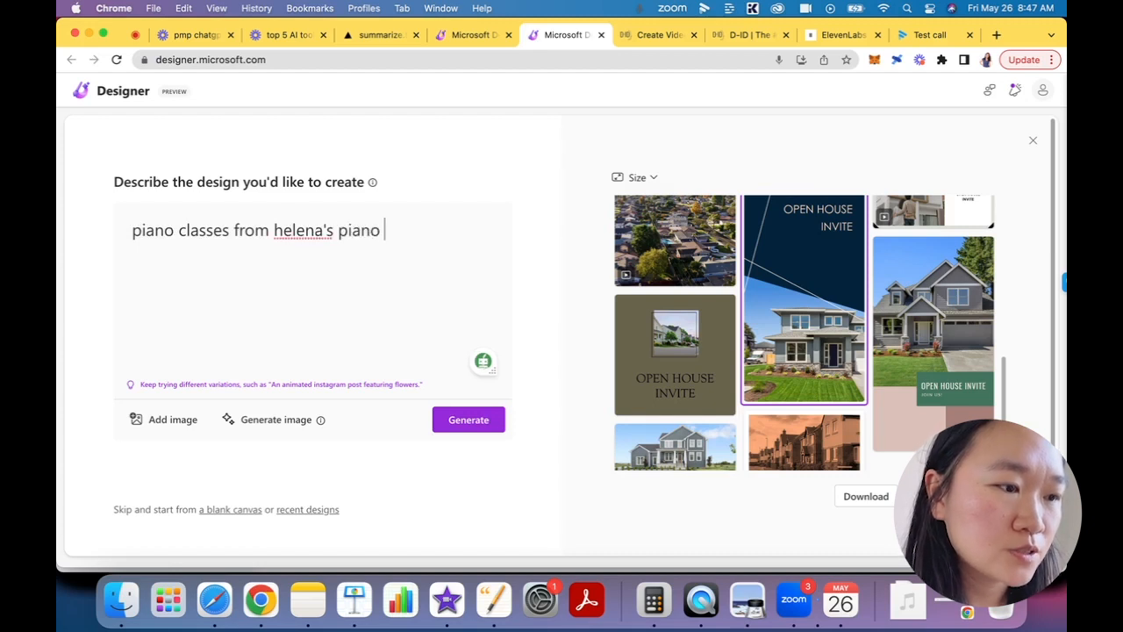
pyautogui.write('ool')
pyautogui.click(465, 421)
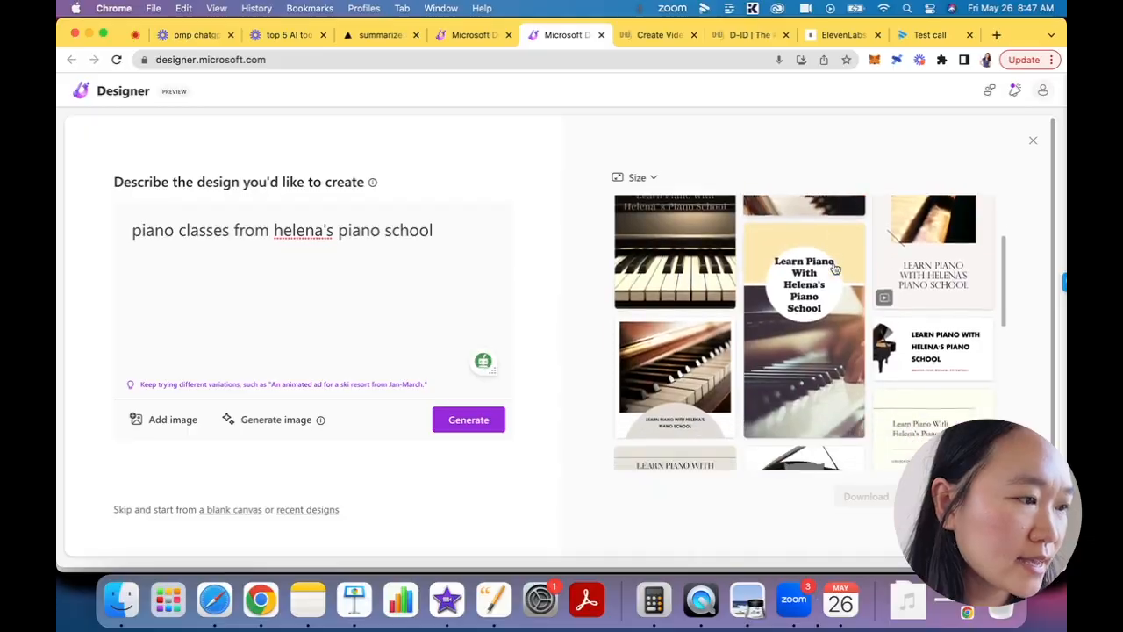
# - Browse the piano school designs and open the square one with hands playing piano keys for customizing
pyautogui.scroll(-2, 834, 268)
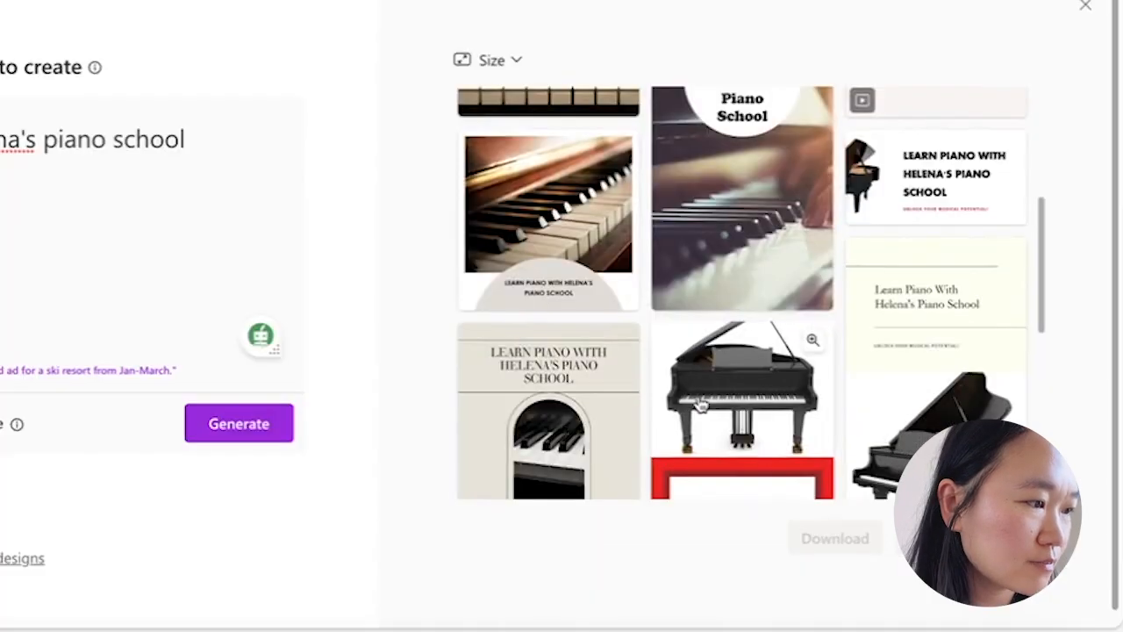
pyautogui.scroll(-5, 776, 407)
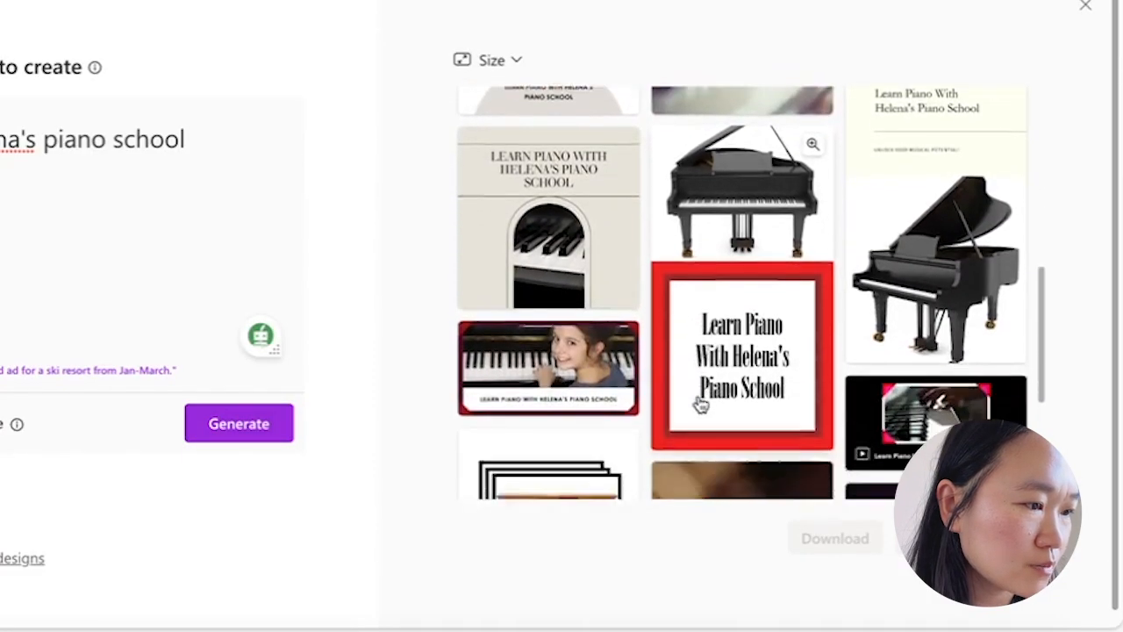
pyautogui.scroll(-3, 699, 404)
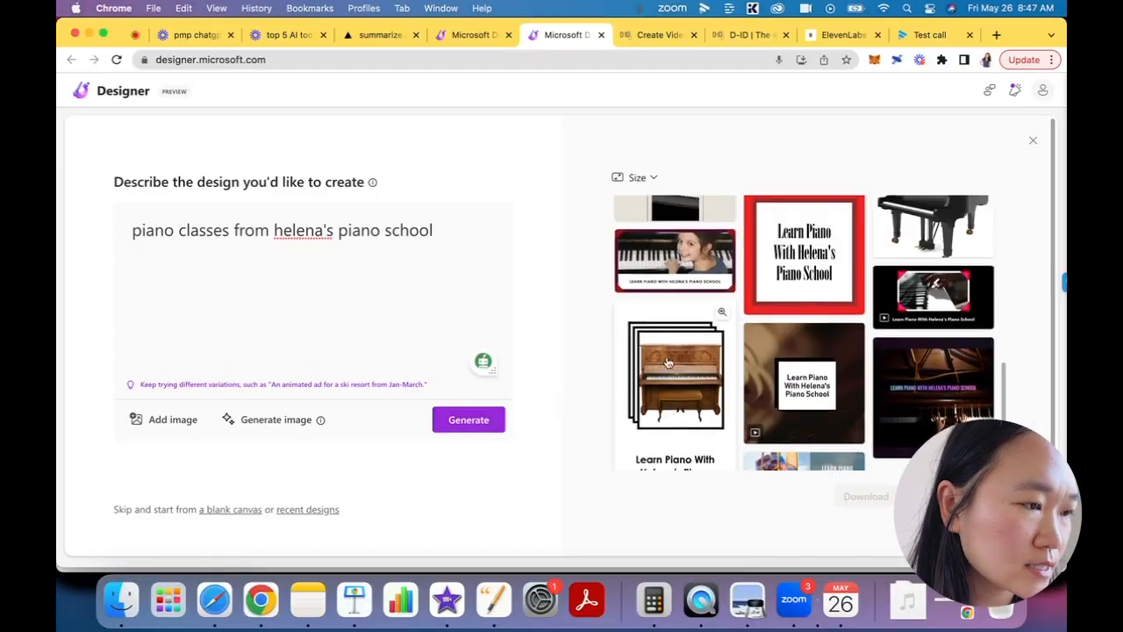
pyautogui.scroll(-5, 918, 337)
pyautogui.scroll(2, 668, 362)
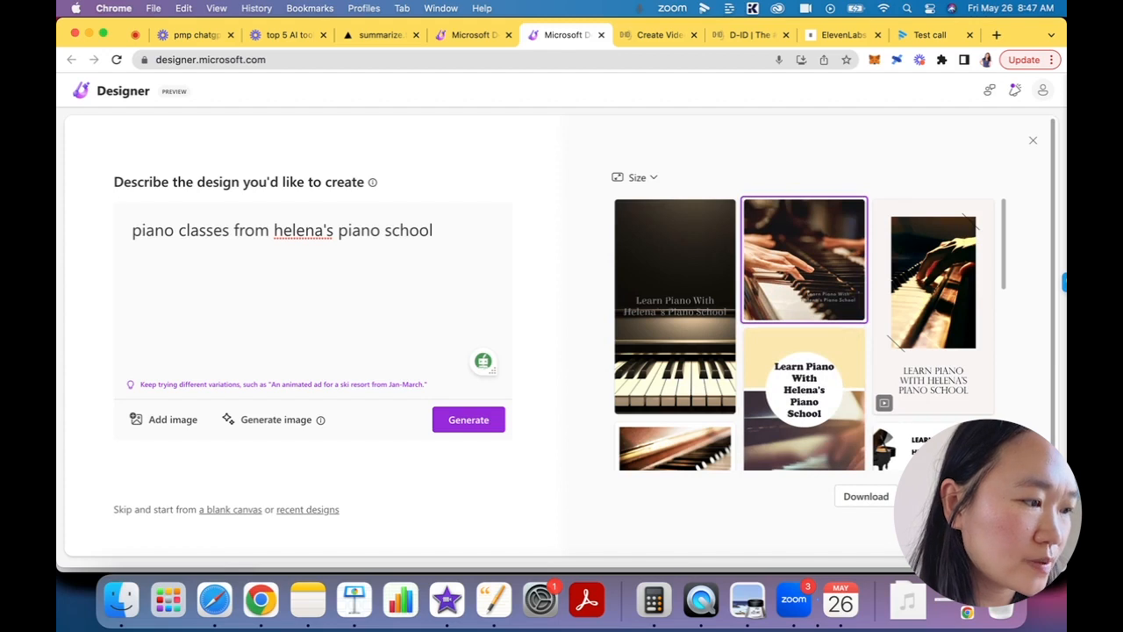
pyautogui.click(950, 497)
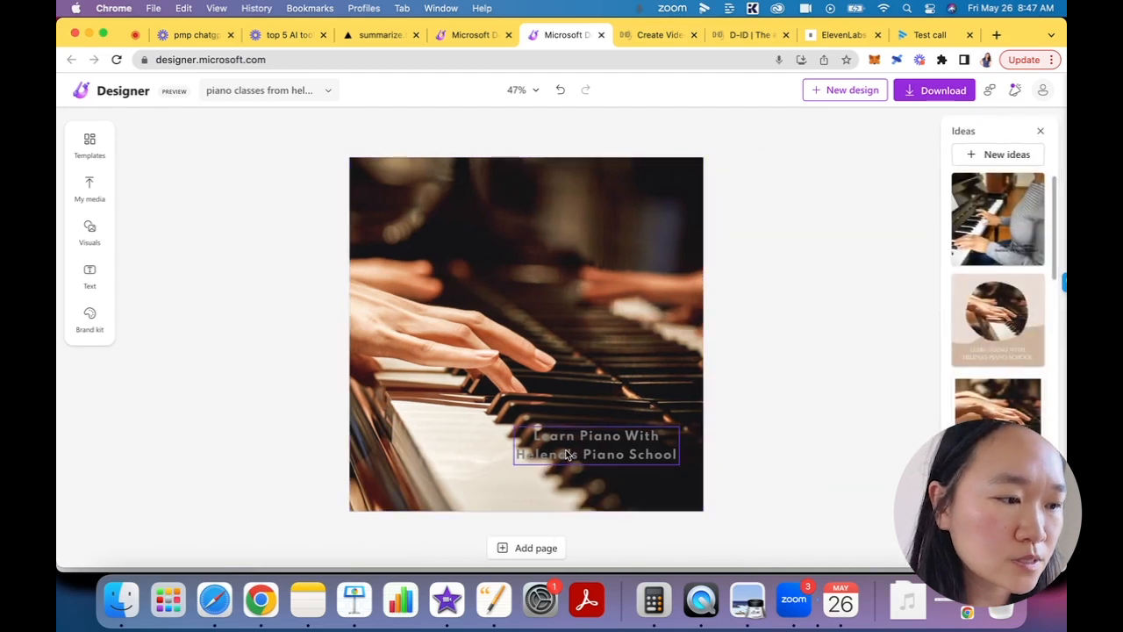
# - Recolor the "Learn Piano With Helena's Piano School" heading on the photo to white
pyautogui.click(568, 455)
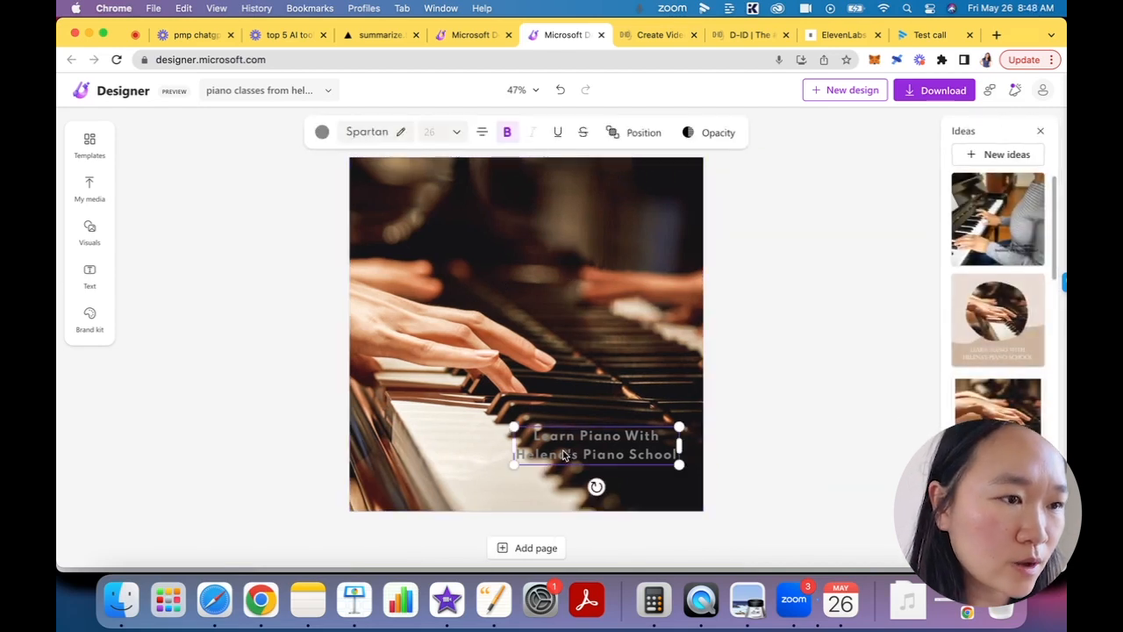
pyautogui.click(323, 132)
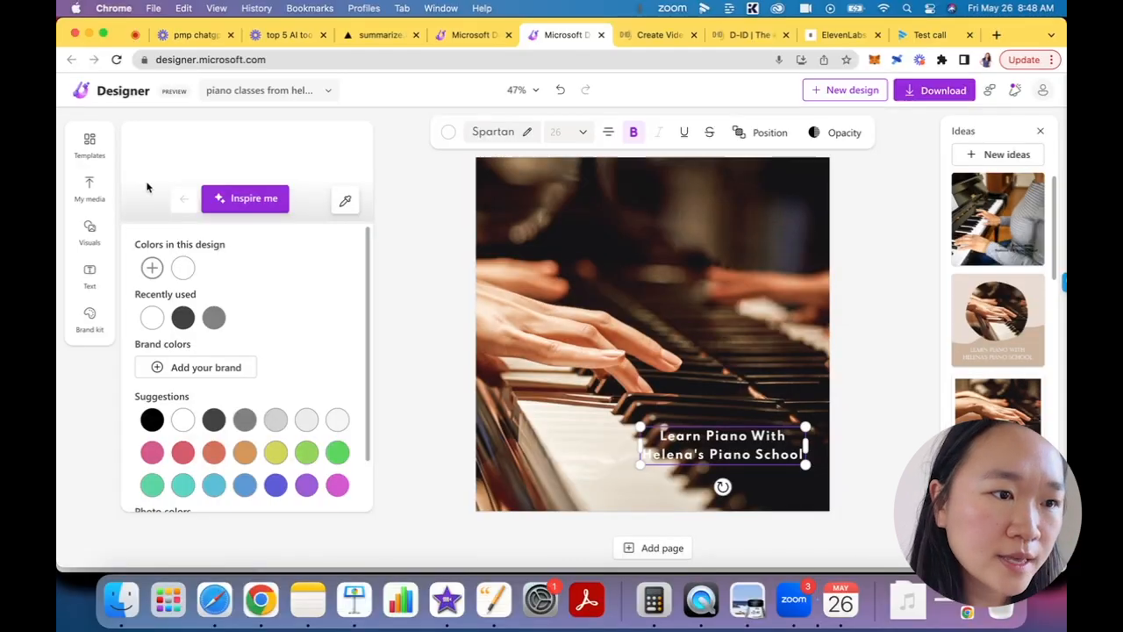
pyautogui.click(92, 143)
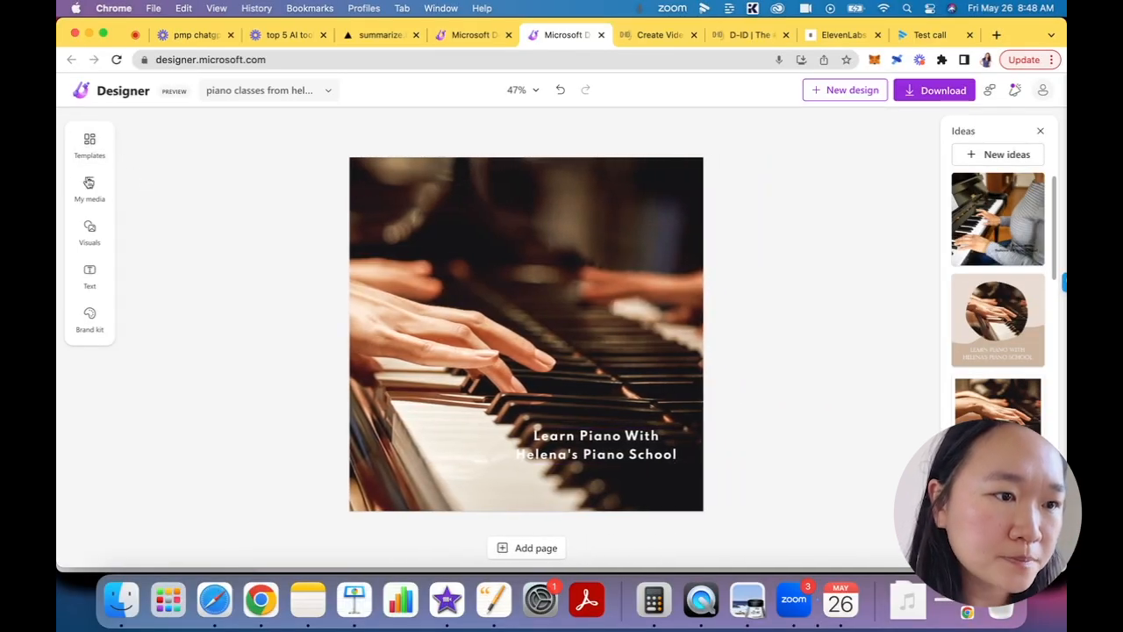
# - Search the visuals library for "piano" and look through the matching graphics
pyautogui.click(91, 236)
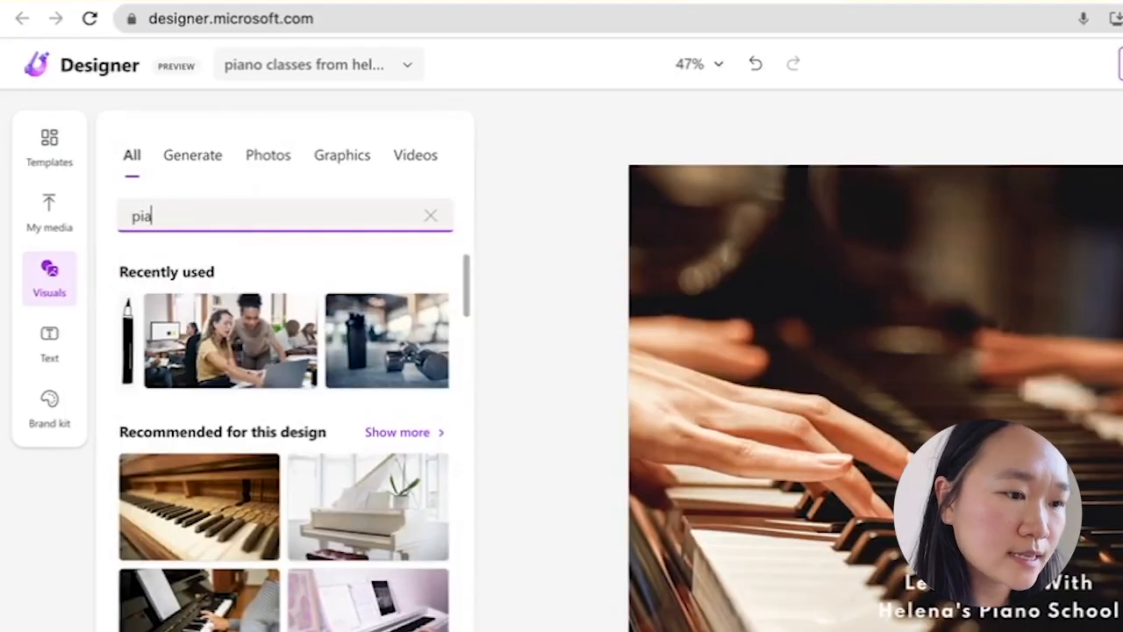
pyautogui.press('Return')
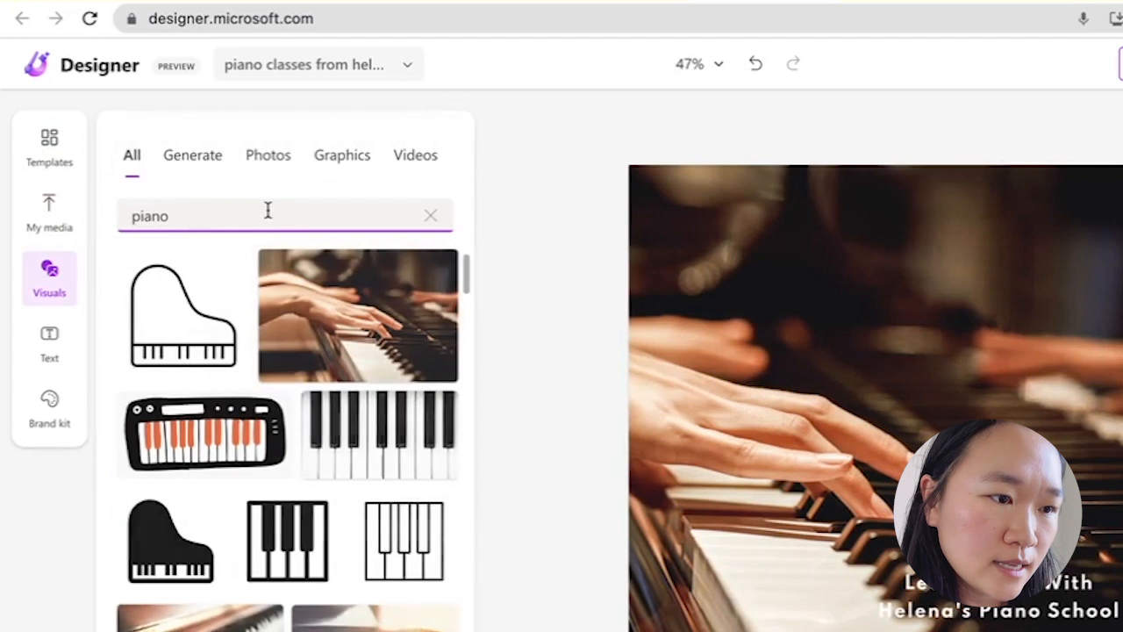
pyautogui.scroll(-3, 193, 448)
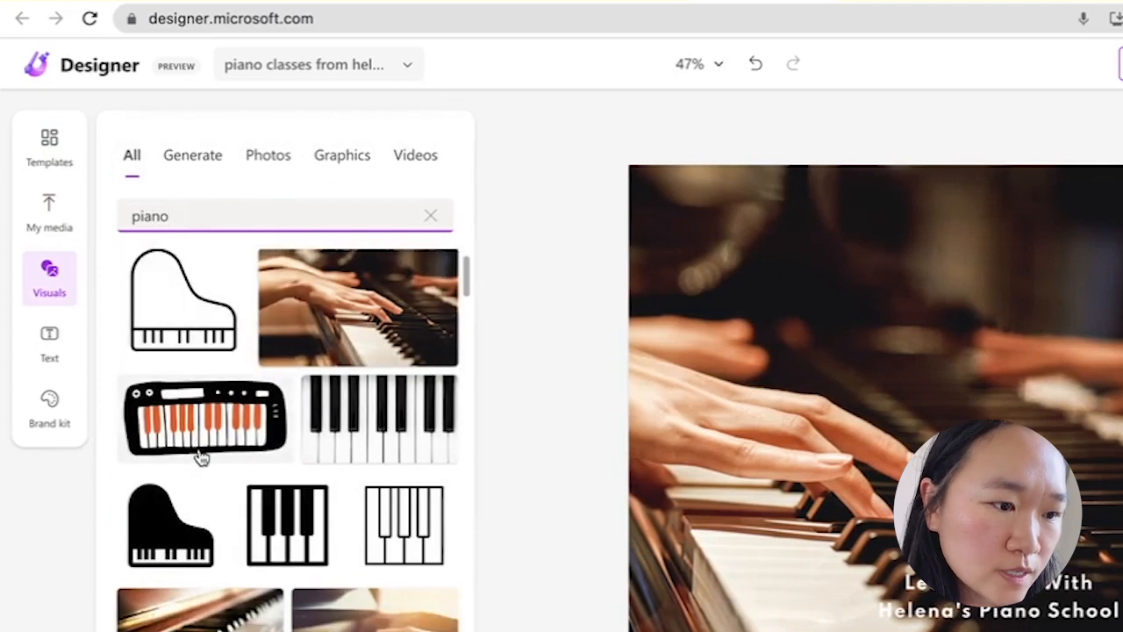
# - Try the black keyboard graphic with orange keys on the piano photo and remove it again
pyautogui.moveTo(211, 312); pyautogui.dragTo(814, 351)
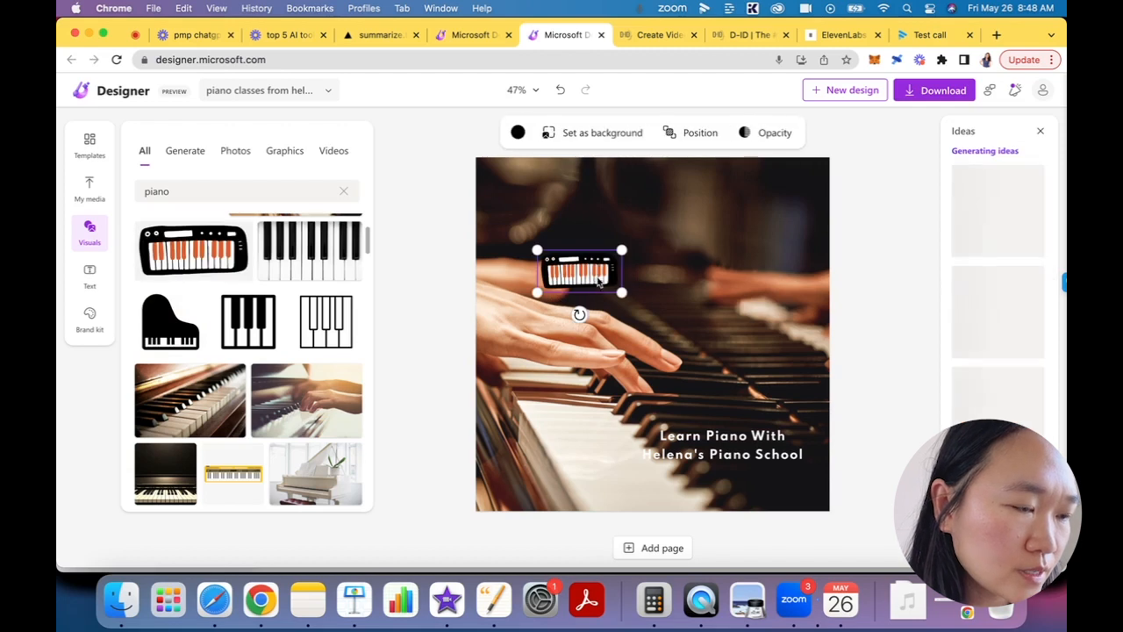
pyautogui.press('BackSpace')
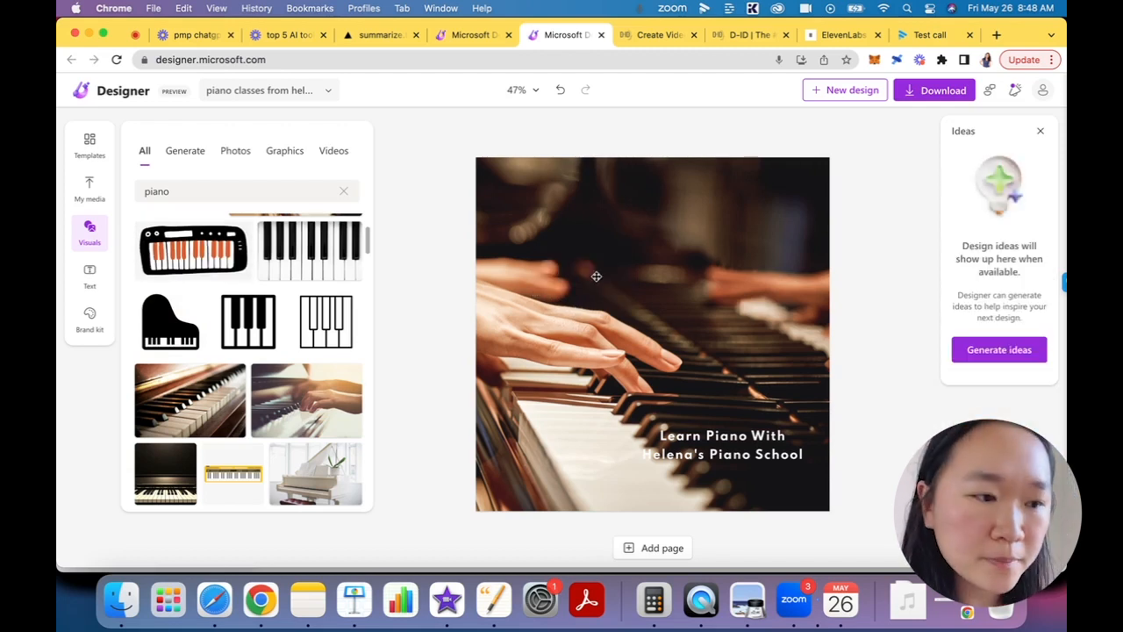
# - Place the decorative navy-and-yellow keyboard illustration on the upper right part of the photo and enlarge it
pyautogui.scroll(-2, 278, 334)
pyautogui.scroll(-4, 277, 333)
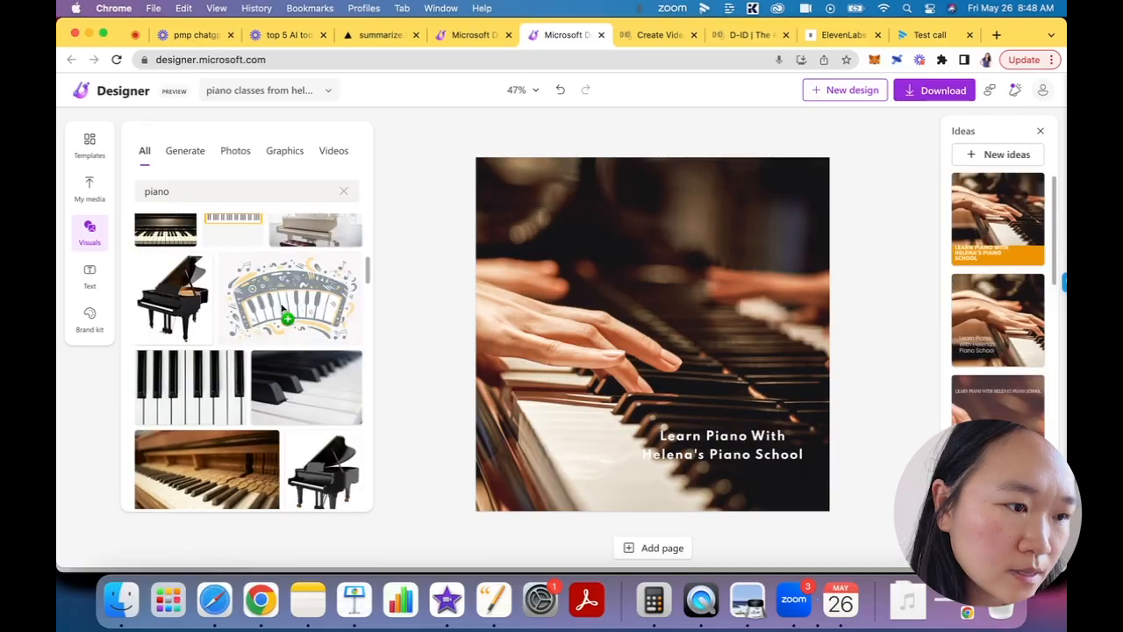
pyautogui.moveTo(281, 305); pyautogui.dragTo(581, 291)
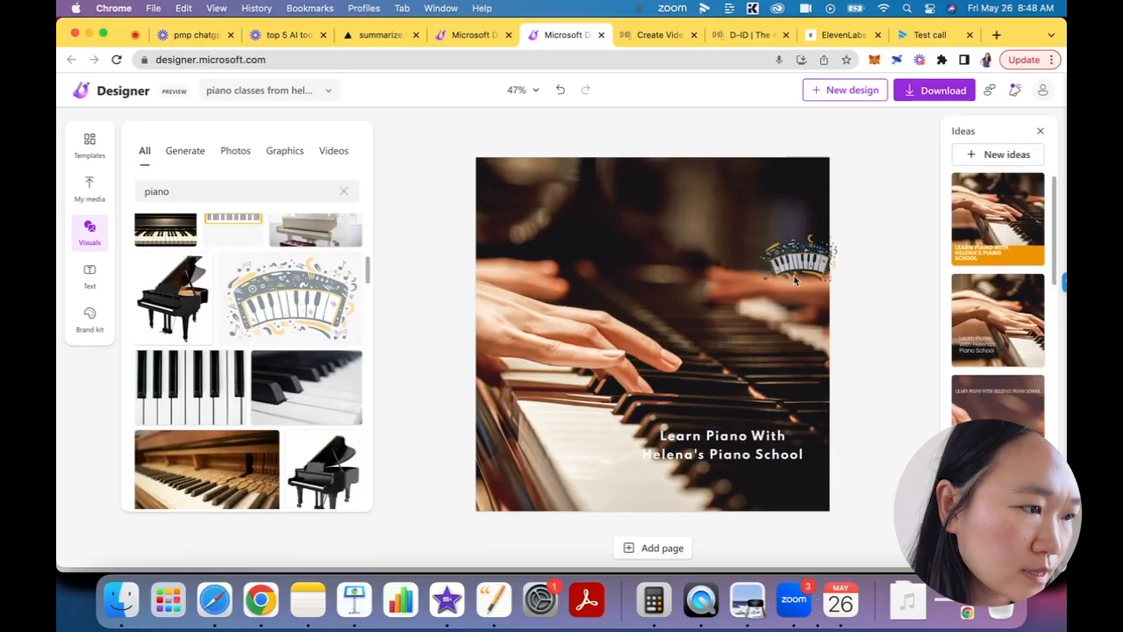
pyautogui.moveTo(762, 248); pyautogui.dragTo(818, 264)
pyautogui.moveTo(763, 214); pyautogui.dragTo(741, 213)
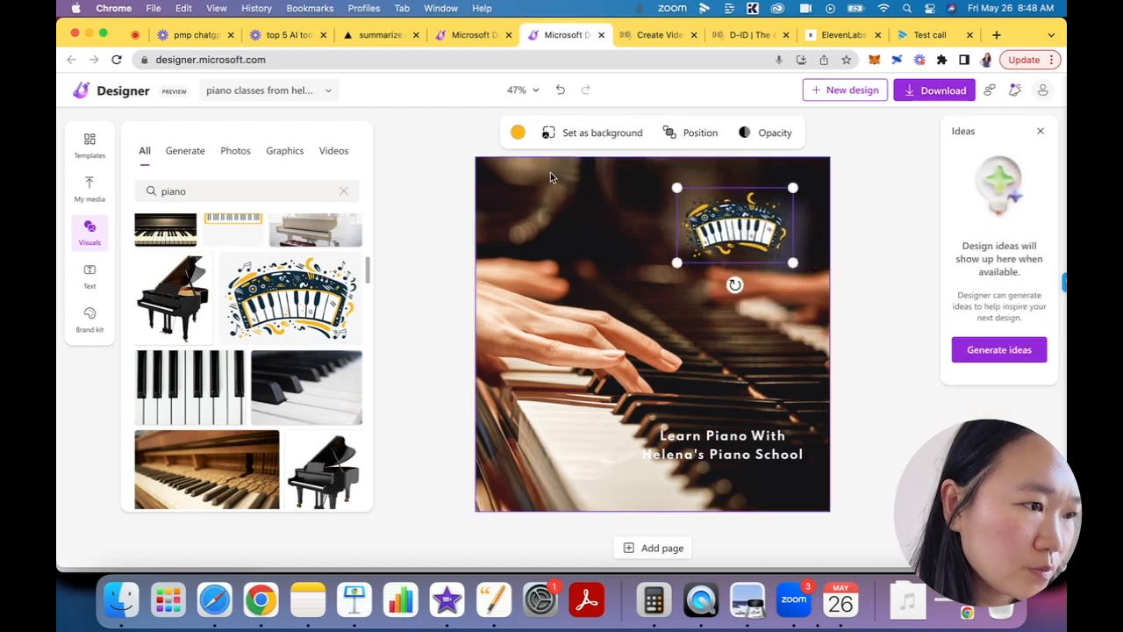
# - Try a suggested Inspire me color on the keyboard illustration, revert the color and delete the illustration
pyautogui.click(516, 133)
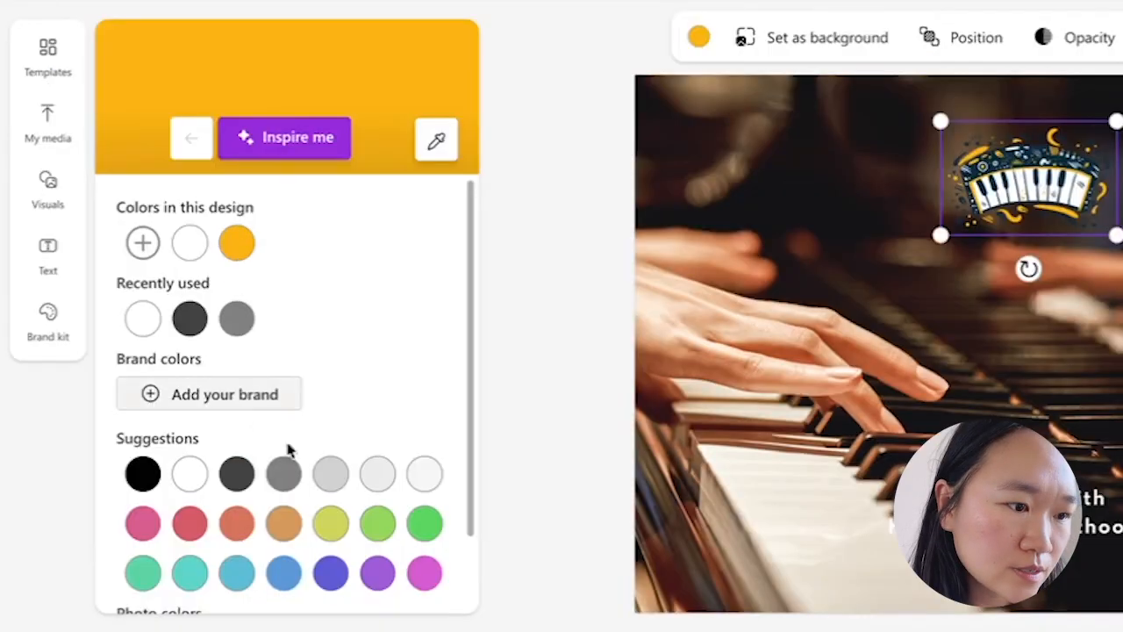
pyautogui.click(298, 141)
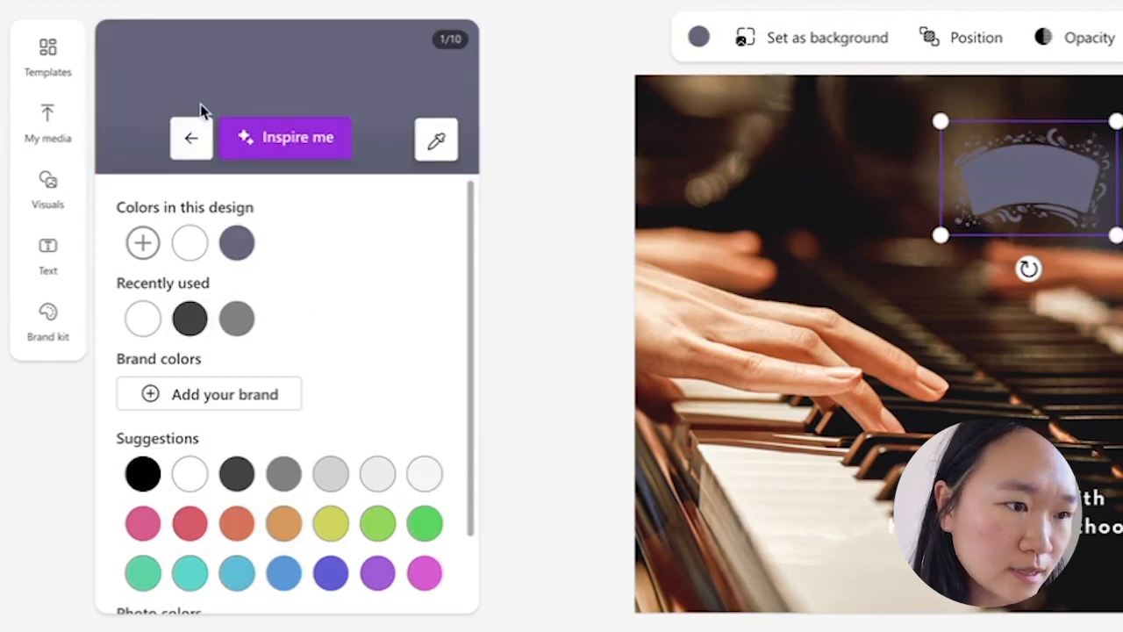
pyautogui.click(187, 140)
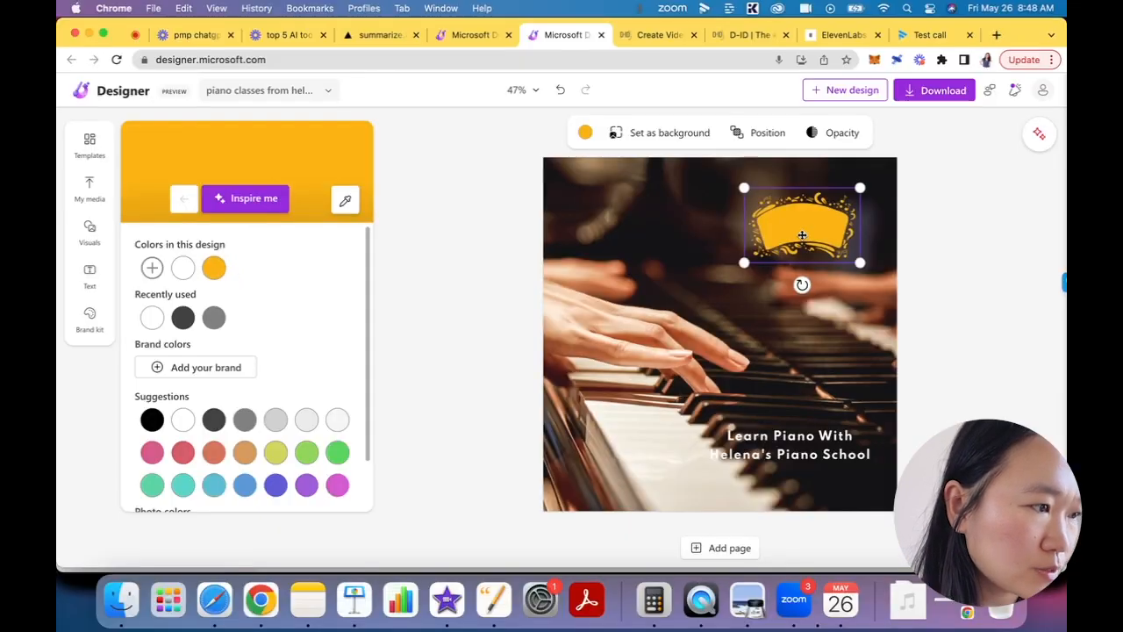
pyautogui.press('Delete')
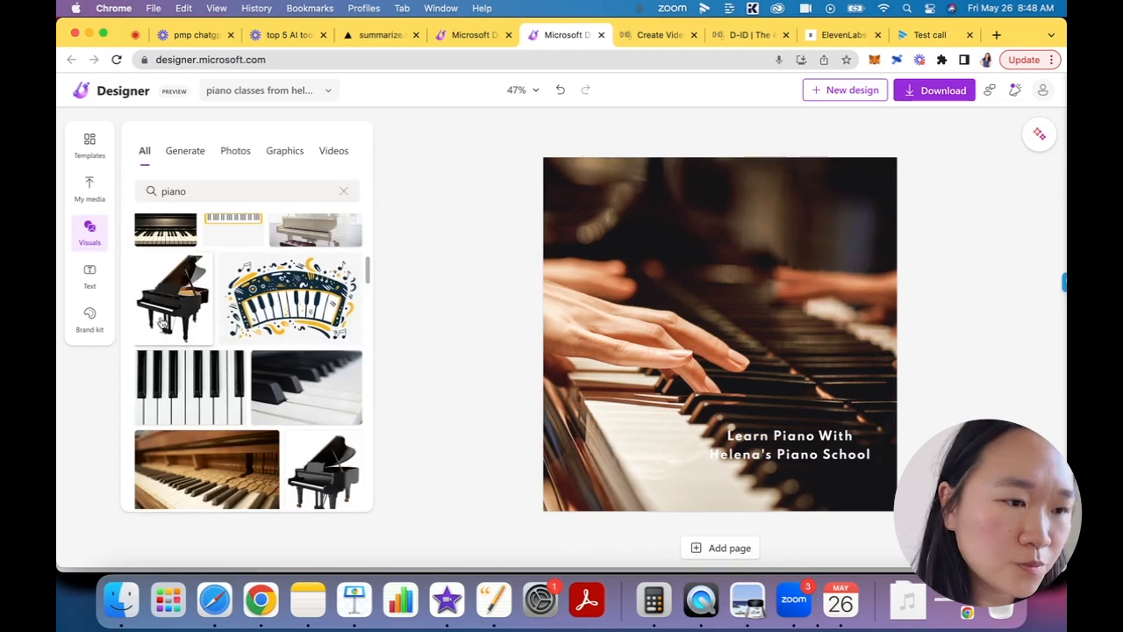
# - Set the design's background color behind the piano photo to light gray
pyautogui.click(764, 450)
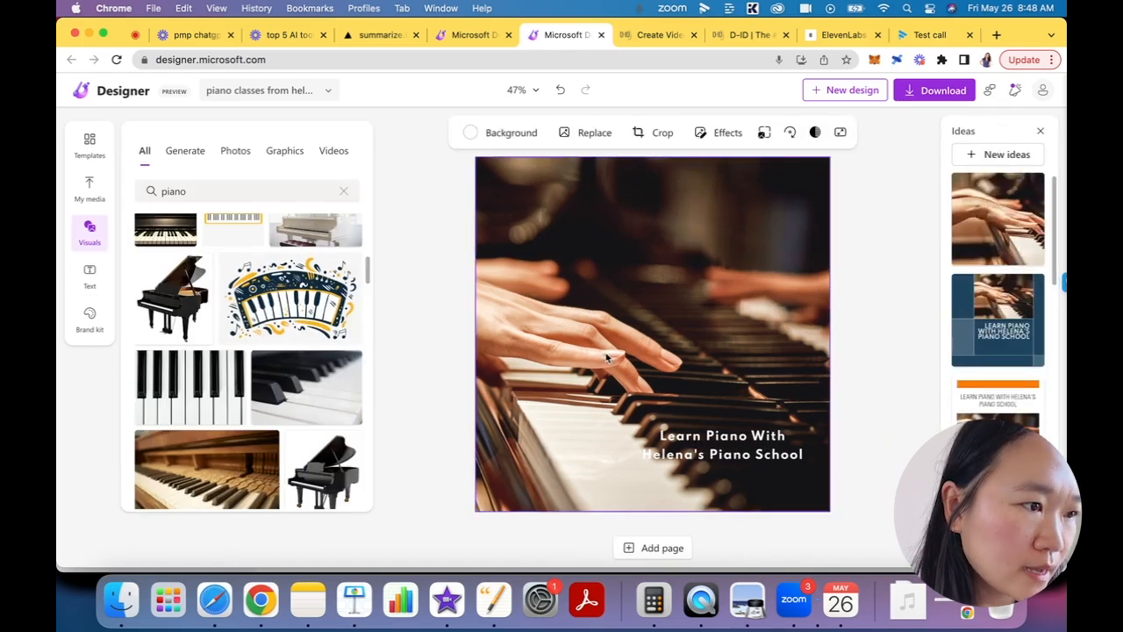
pyautogui.click(470, 133)
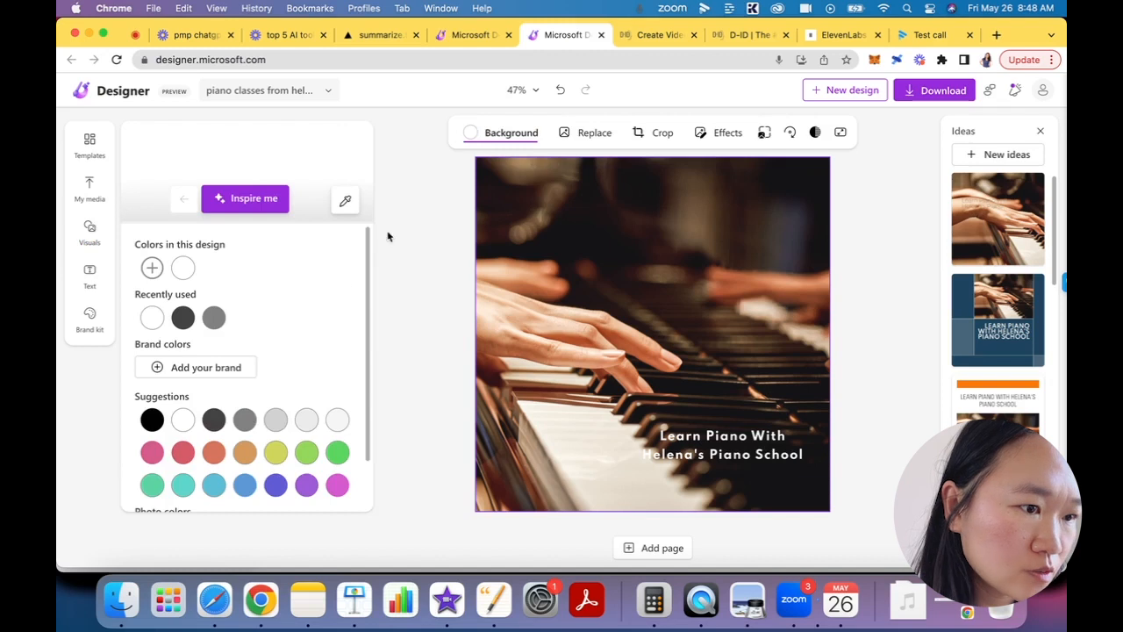
pyautogui.click(274, 423)
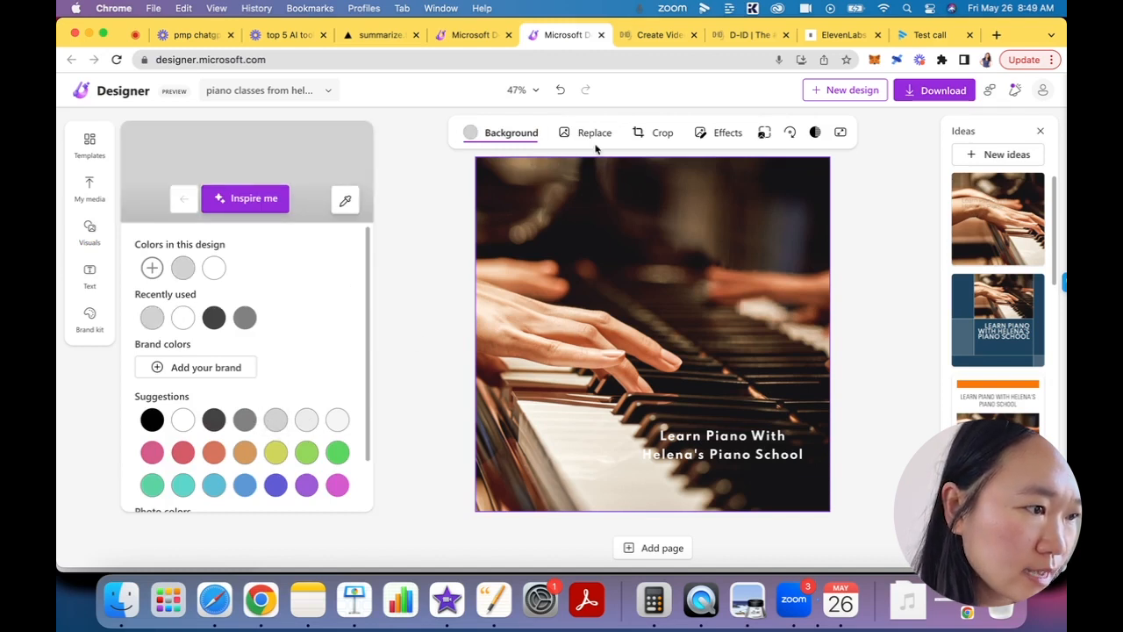
pyautogui.click(455, 279)
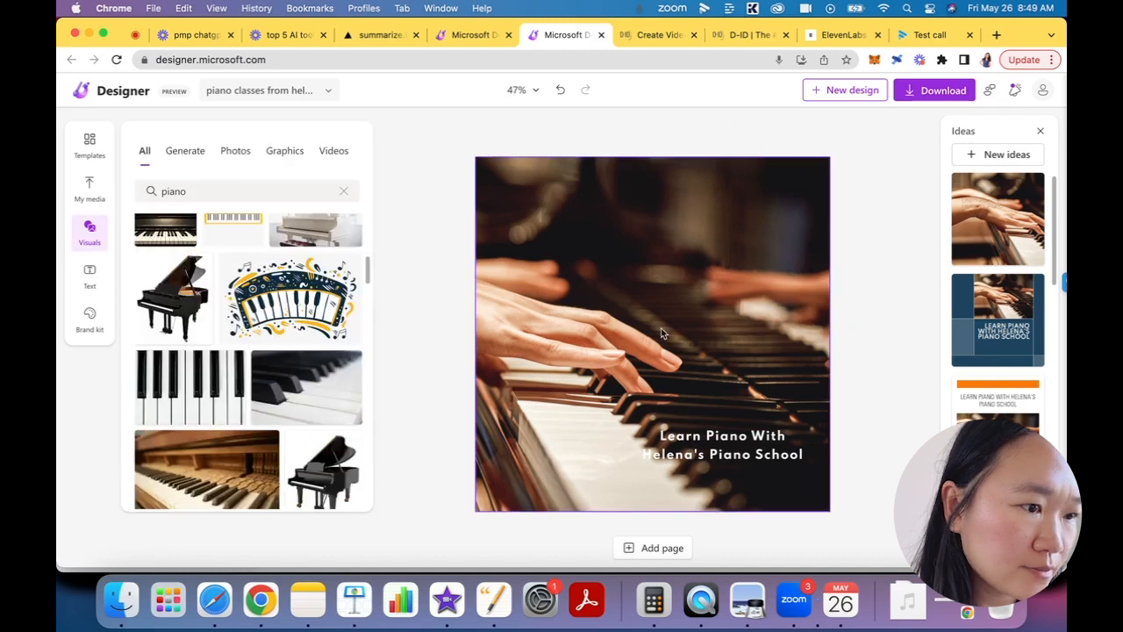
pyautogui.click(703, 449)
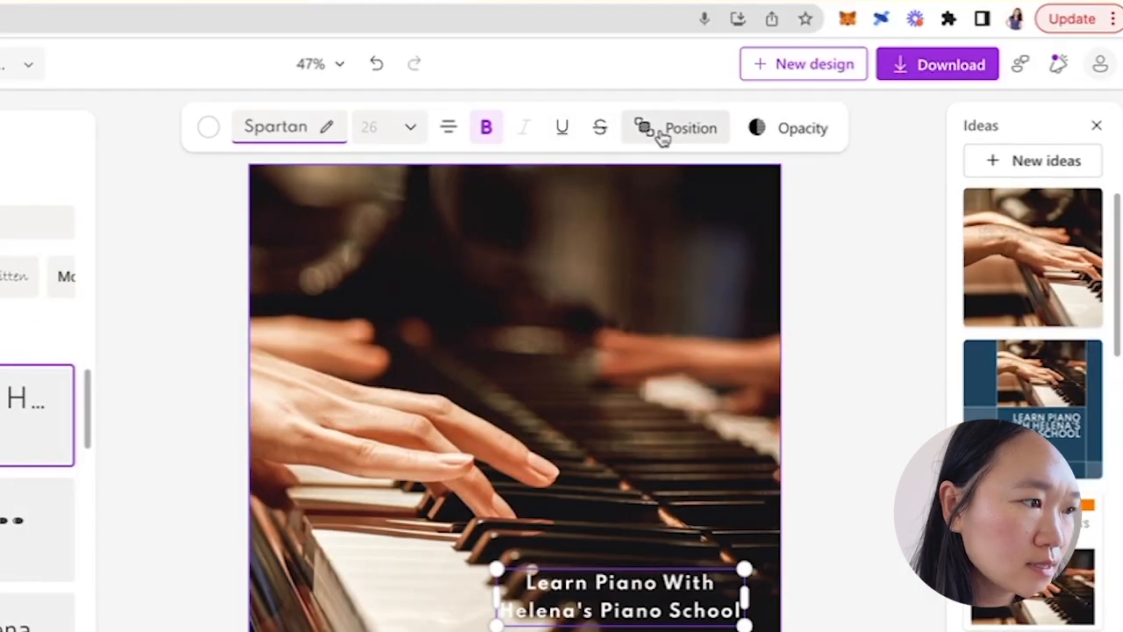
pyautogui.click(663, 139)
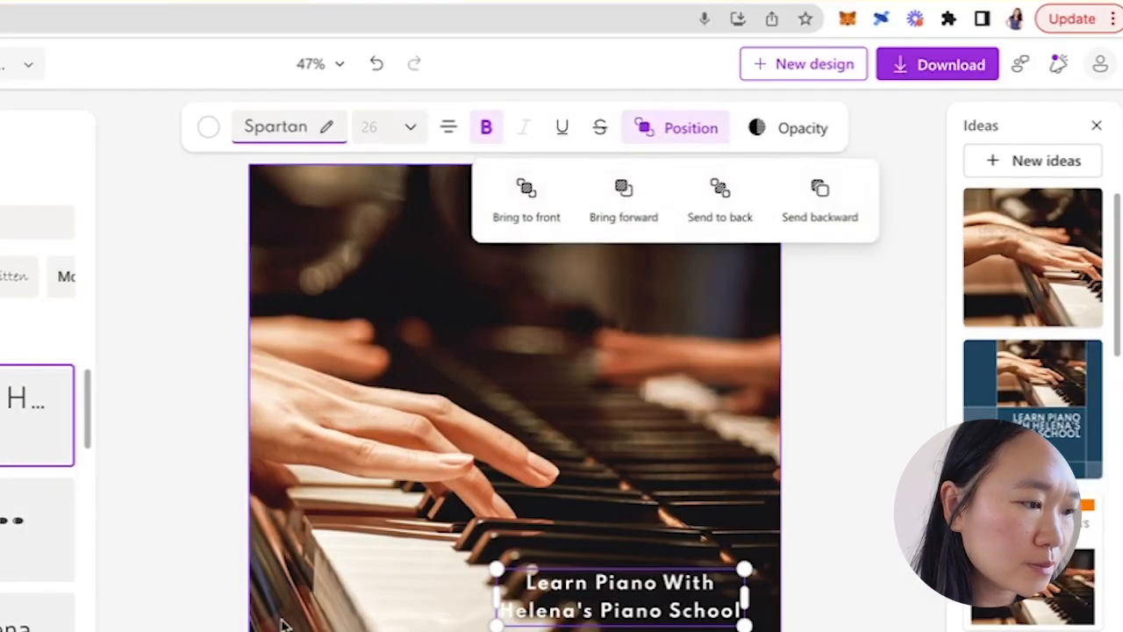
pyautogui.click(180, 507)
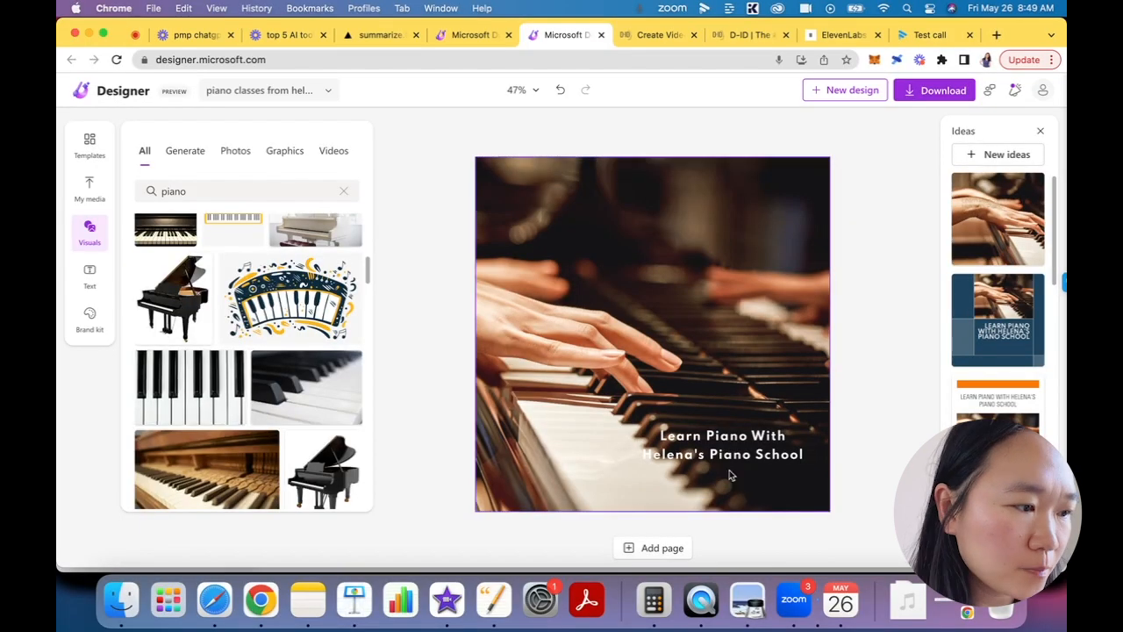
# - Set the caption's font to Diplomata, widen its text box and shift it up across the middle of the keyboard
pyautogui.click(729, 474)
pyautogui.click(253, 399)
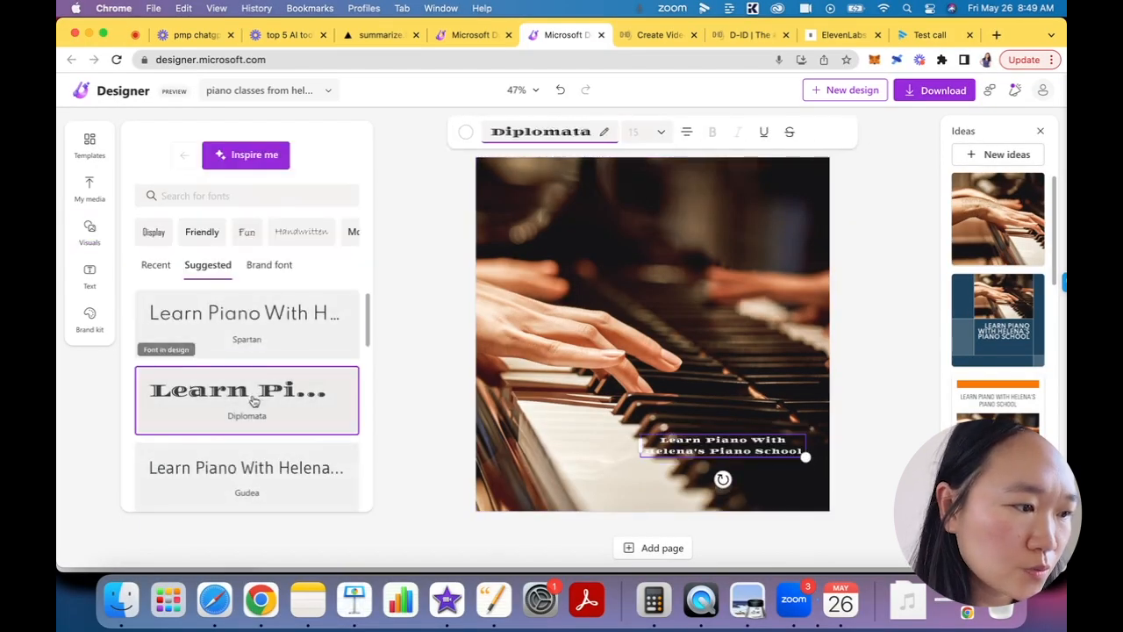
pyautogui.moveTo(642, 441); pyautogui.dragTo(569, 362)
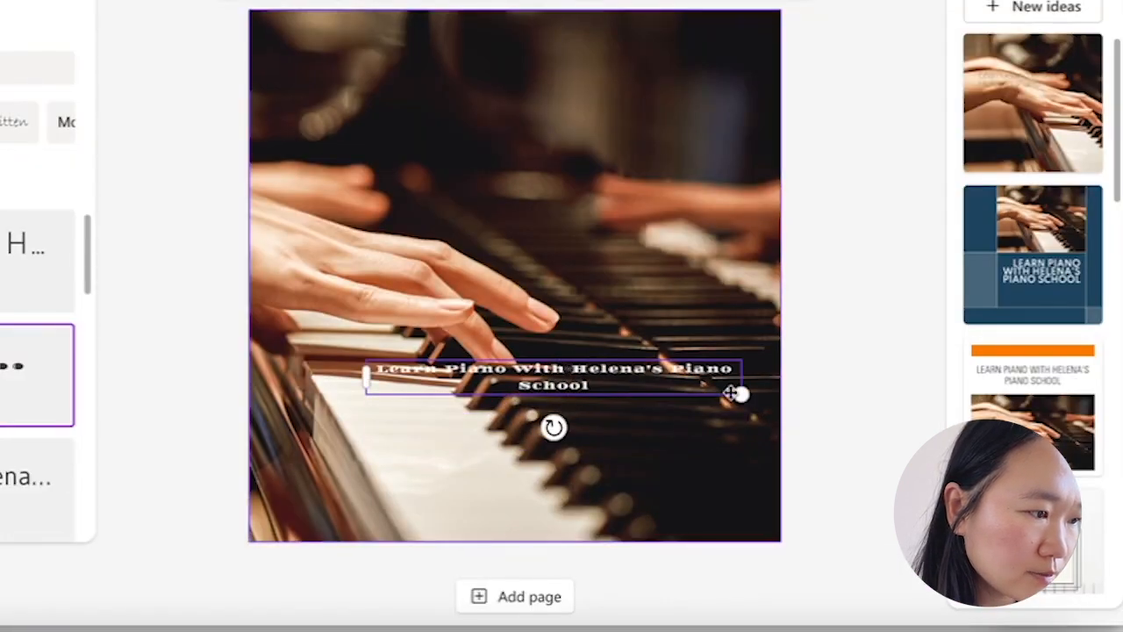
pyautogui.moveTo(741, 397); pyautogui.dragTo(729, 468)
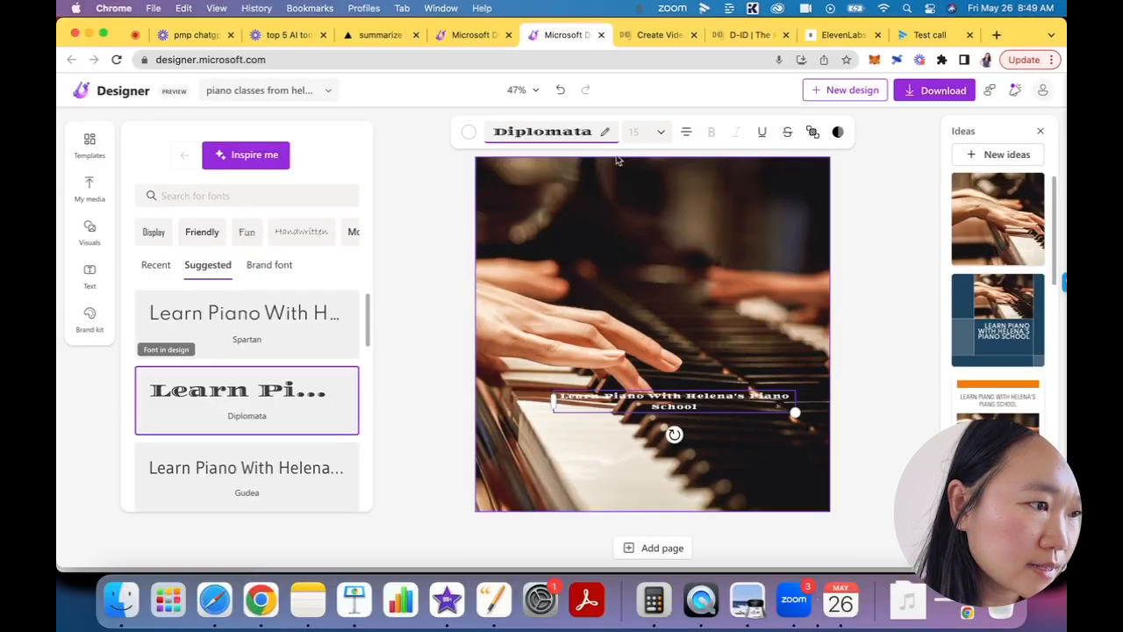
# - Set the caption's font size to 20 and narrow its text box so it wraps onto three lines over the lower keys
pyautogui.click(644, 132)
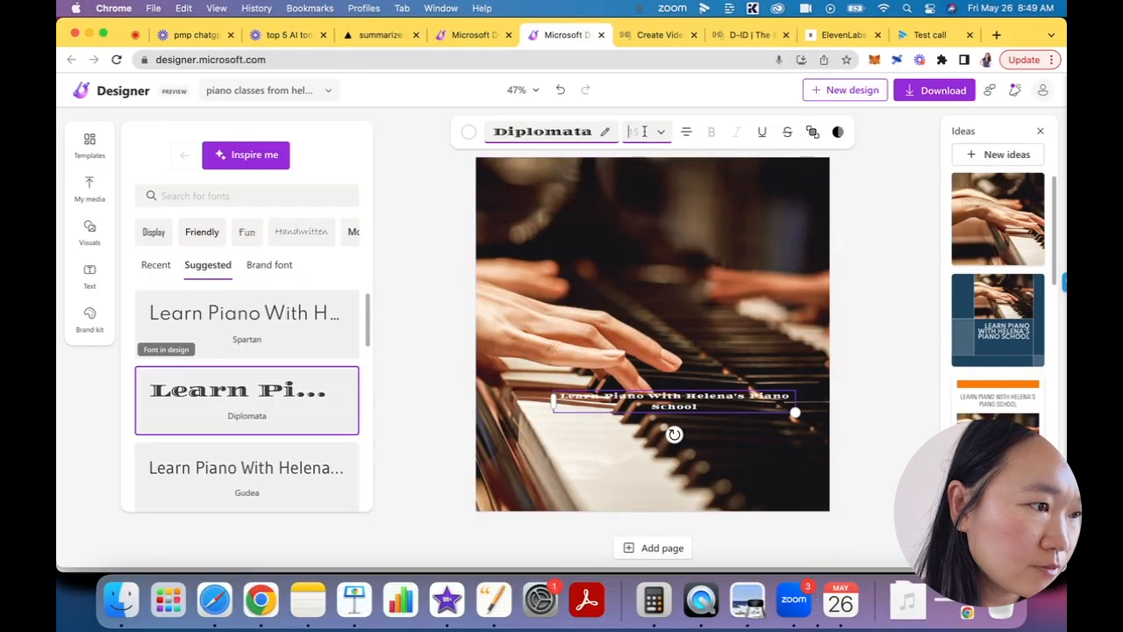
pyautogui.press('Return')
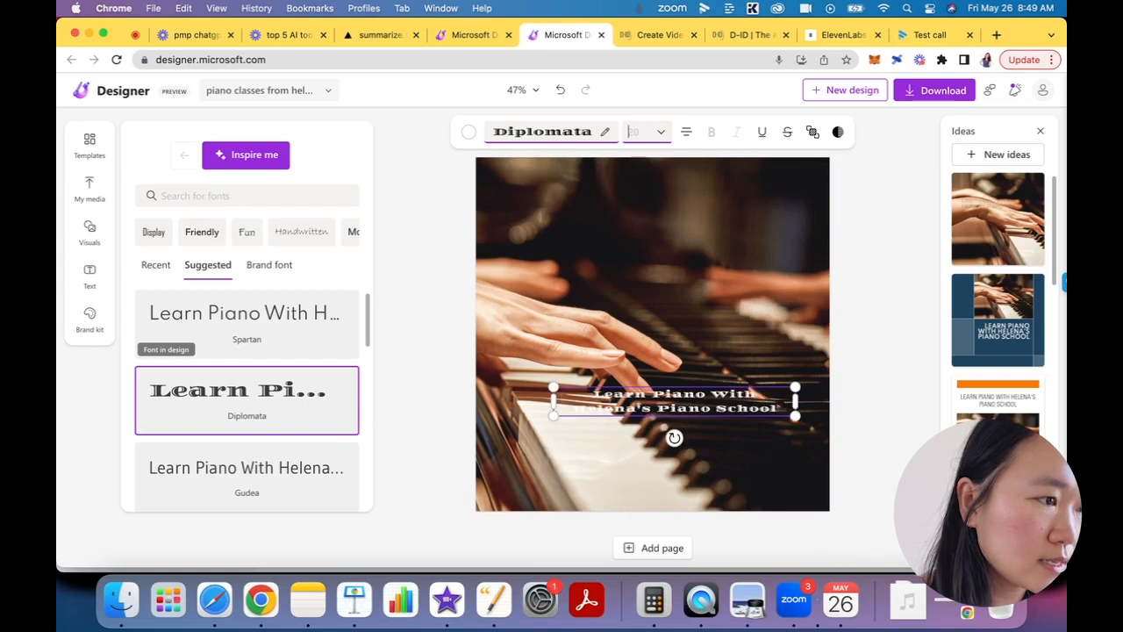
pyautogui.moveTo(554, 399); pyautogui.dragTo(609, 401)
pyautogui.click(680, 435)
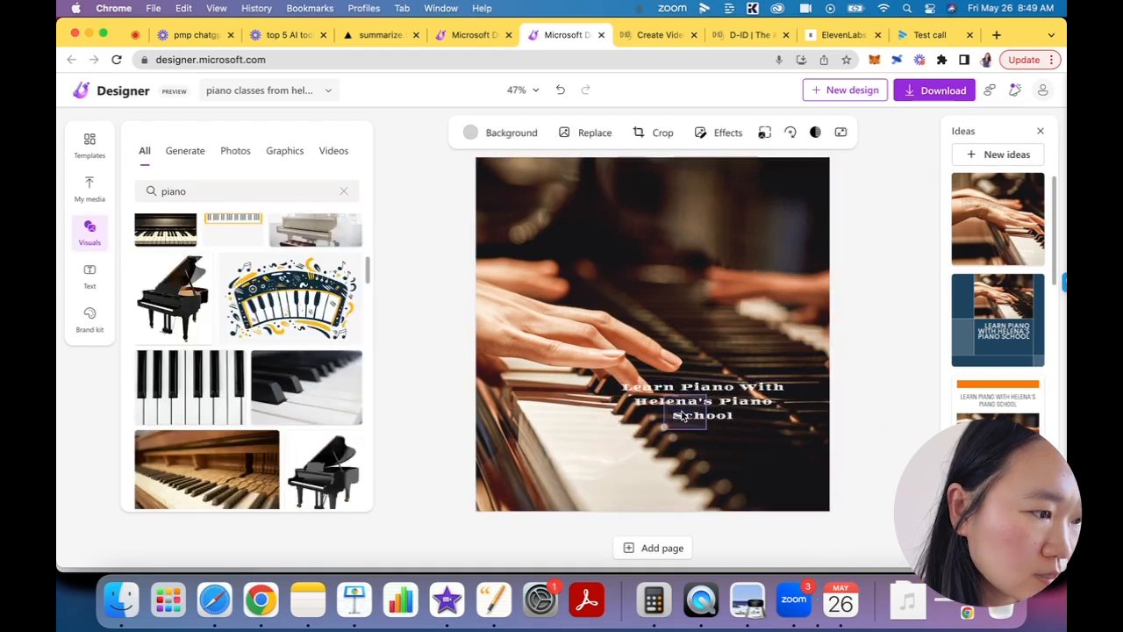
pyautogui.click(702, 401)
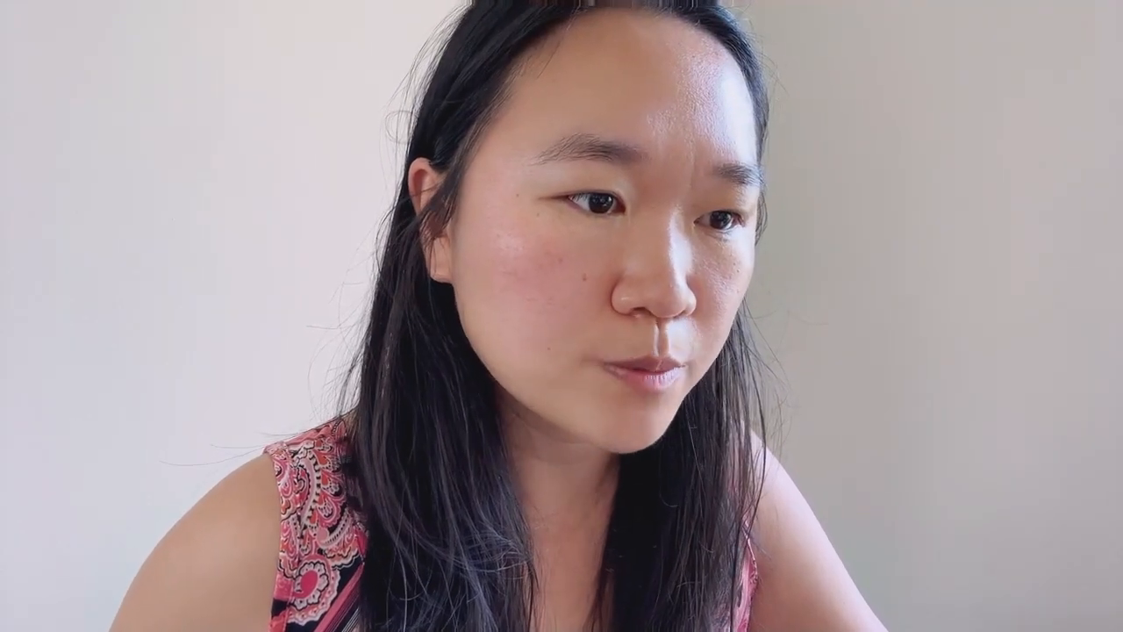
# - Add the photo of the girl sitting at a piano from the piano visuals to the design and remove its background
pyautogui.scroll(-5, 237, 360)
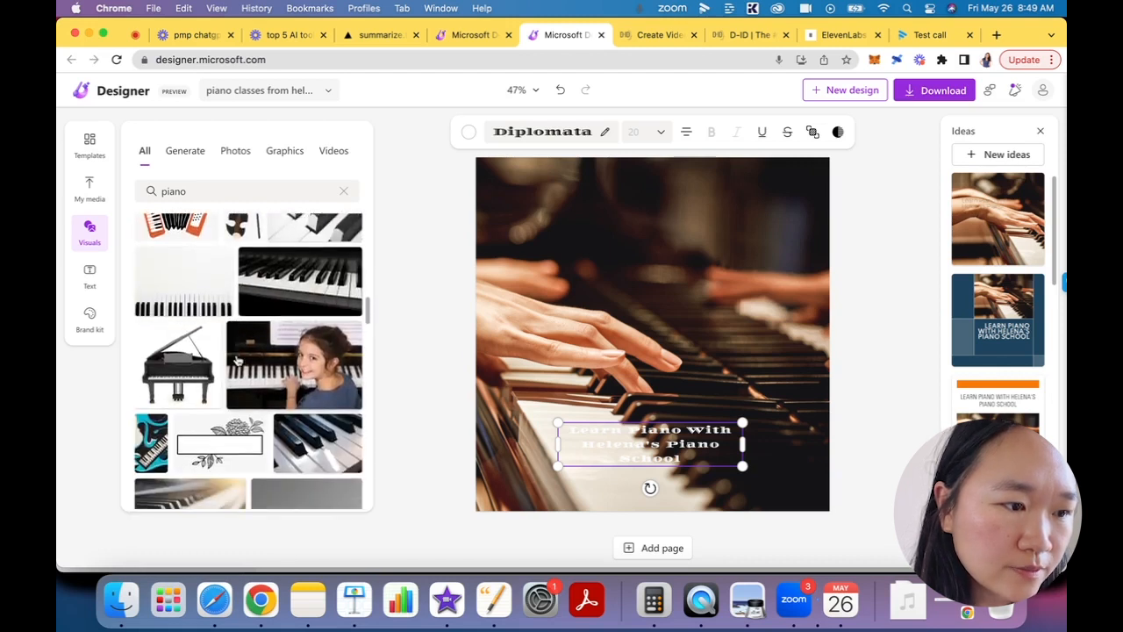
pyautogui.moveTo(237, 355); pyautogui.dragTo(650, 240)
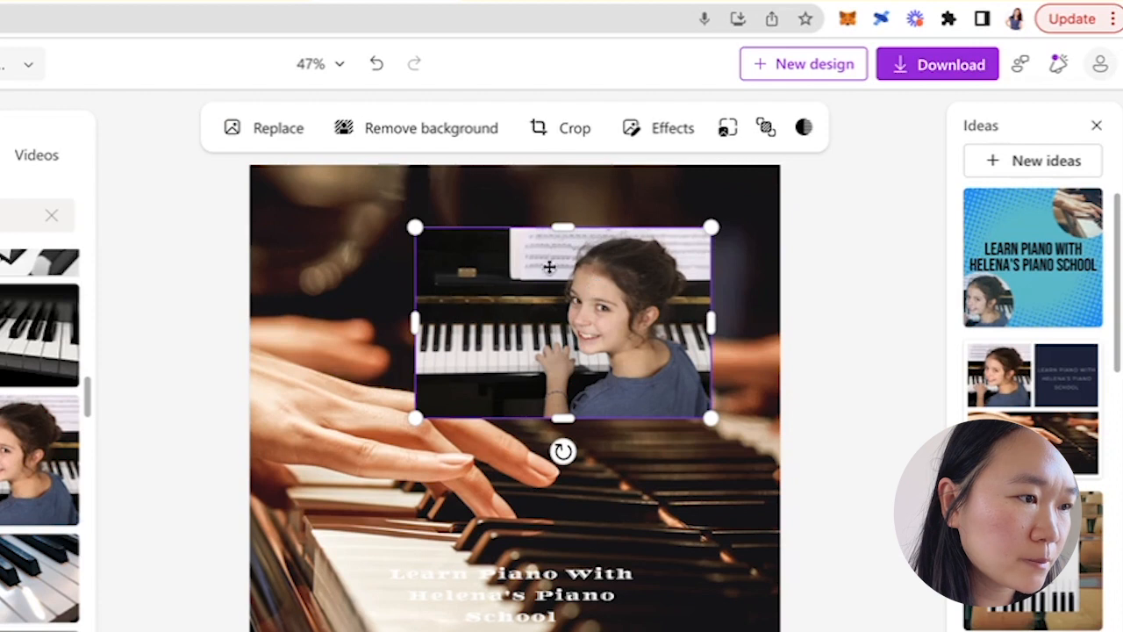
pyautogui.click(430, 132)
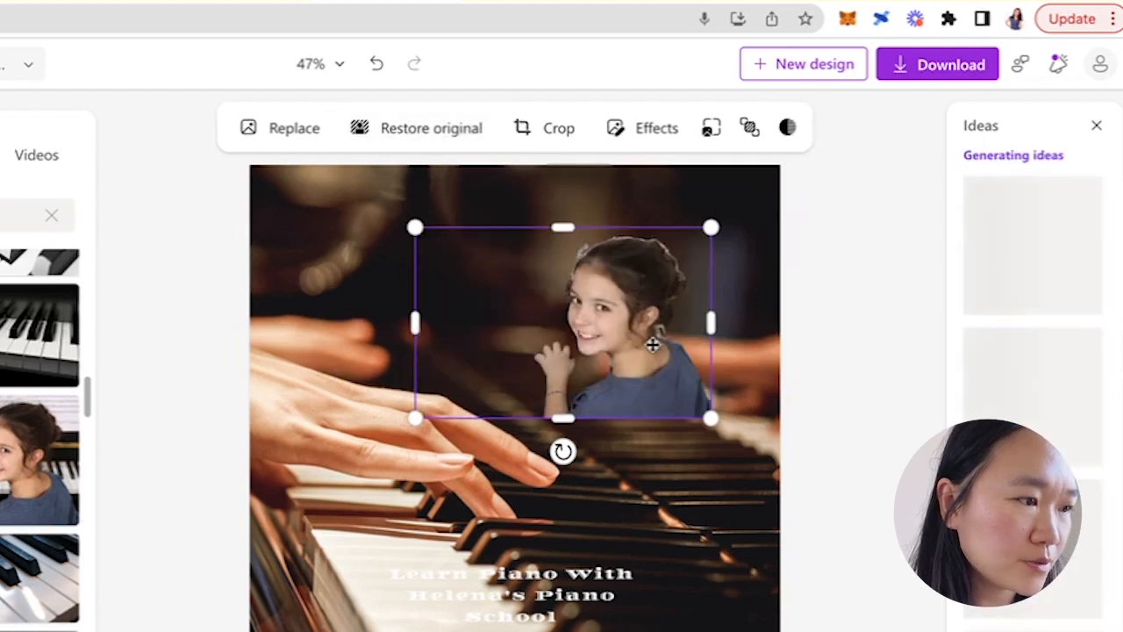
# - Move the cut-out girl to the design's upper right corner and the caption to its lower right corner
pyautogui.moveTo(643, 303); pyautogui.dragTo(699, 253)
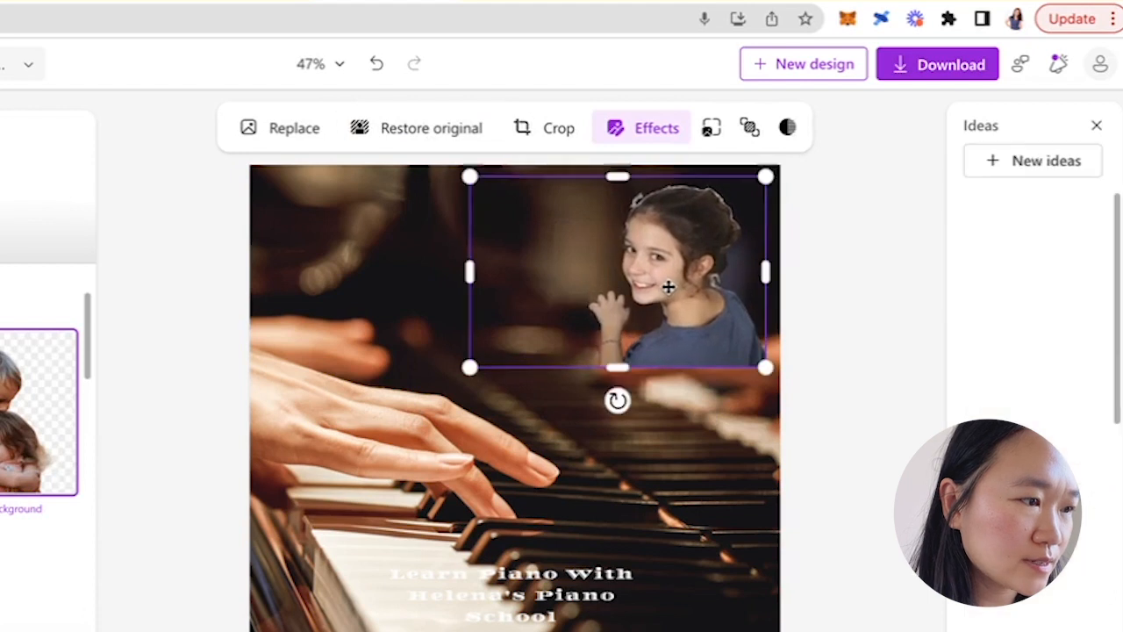
pyautogui.click(511, 576)
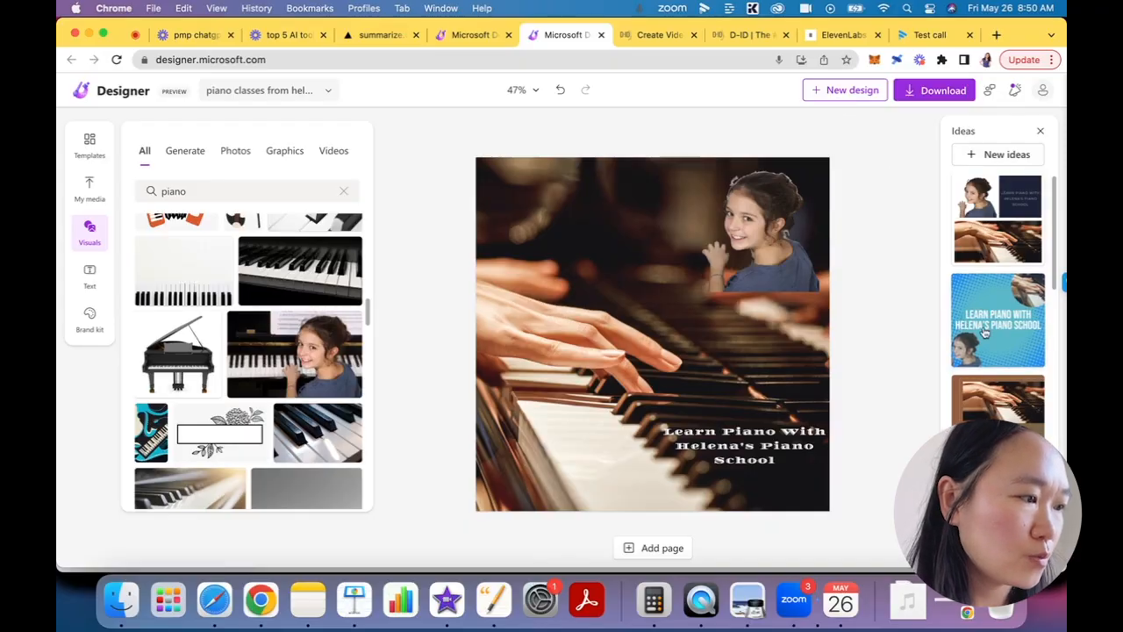
# - Try the blue dotted design idea and replace it with the idea showing a gray keyboard banner above a pianist photo
pyautogui.click(984, 332)
pyautogui.scroll(-5, 974, 216)
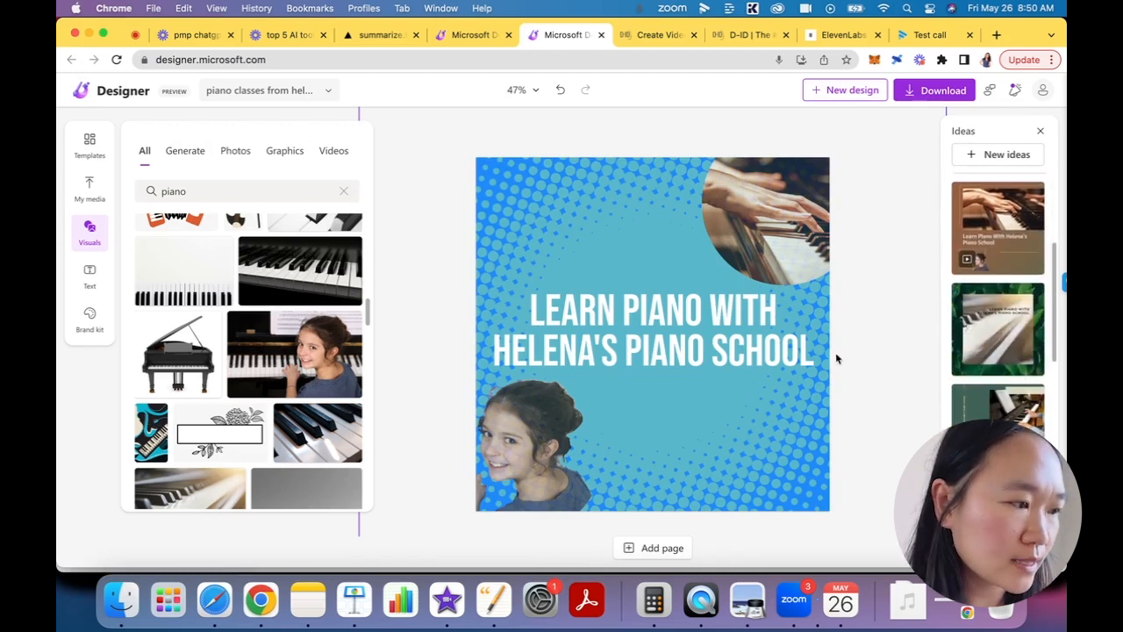
pyautogui.scroll(-3, 1000, 342)
pyautogui.click(1006, 353)
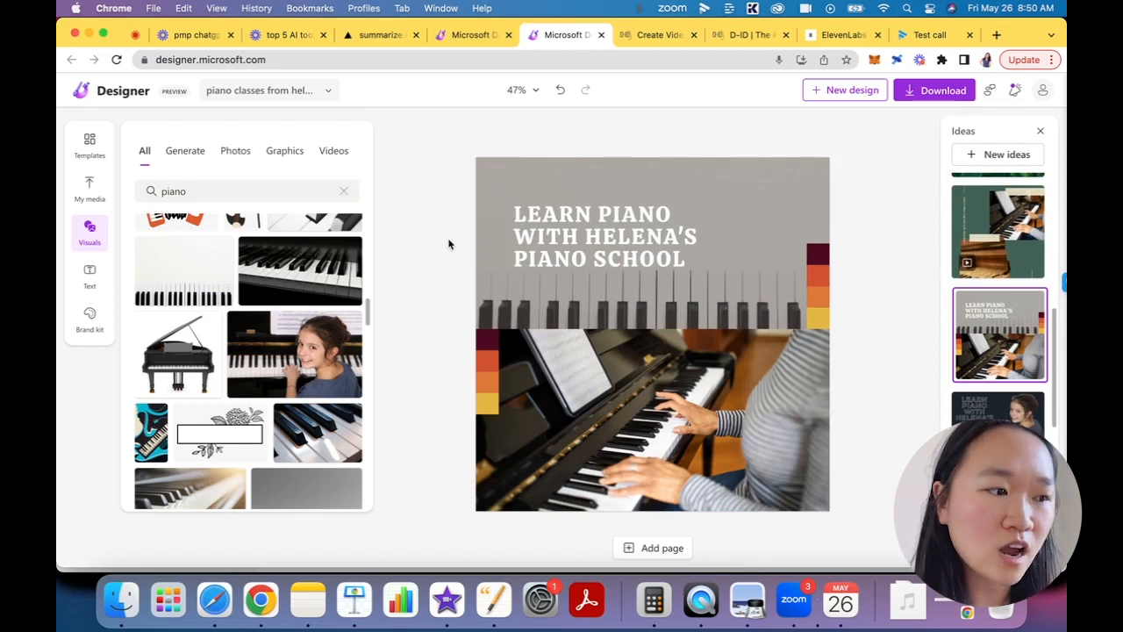
# - Return to the page for describing a new design and select the entire existing description
pyautogui.click(1000, 156)
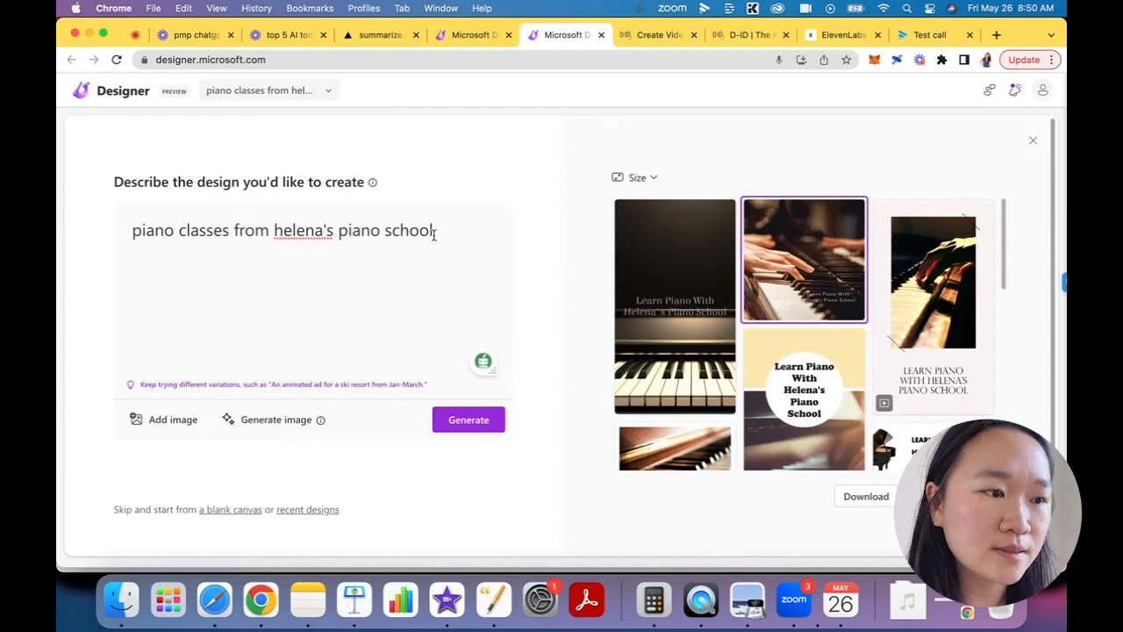
pyautogui.moveTo(433, 234); pyautogui.dragTo(128, 230)
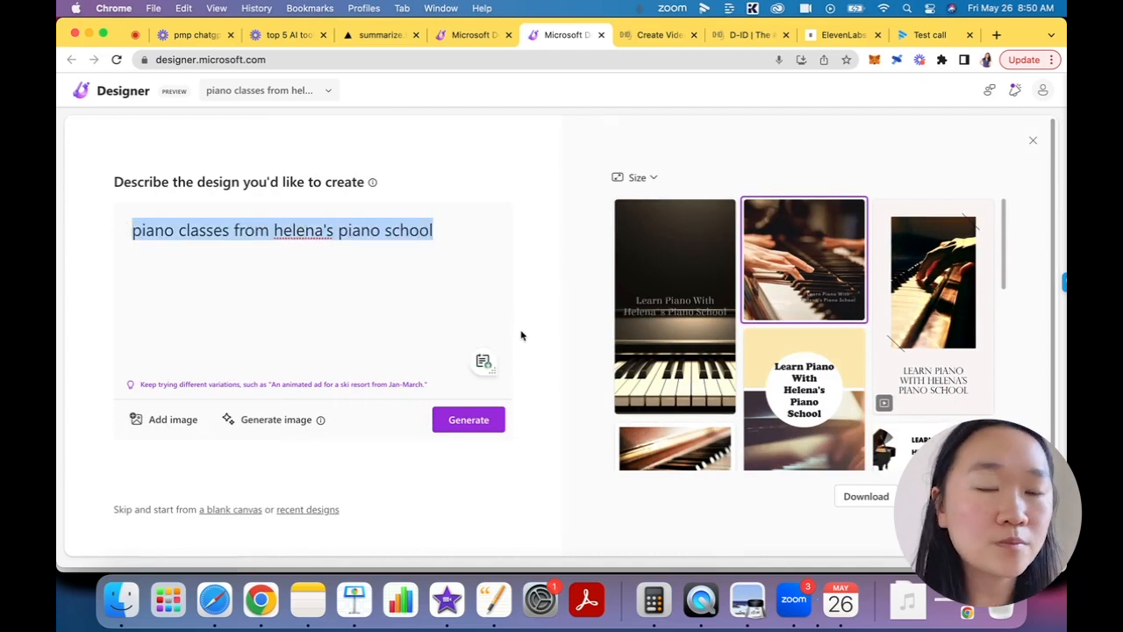